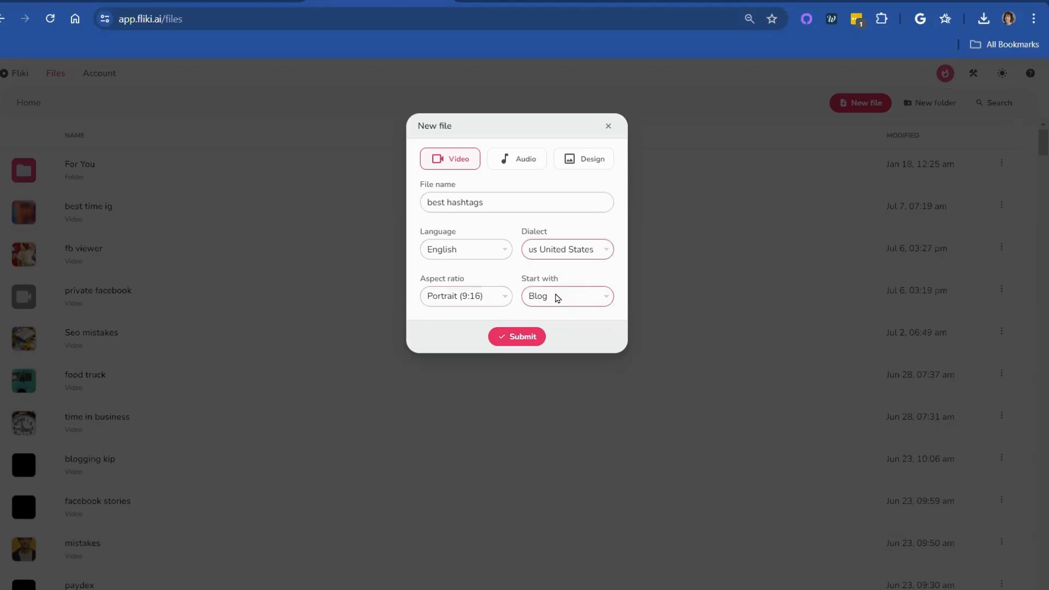
pyautogui.click(557, 298)
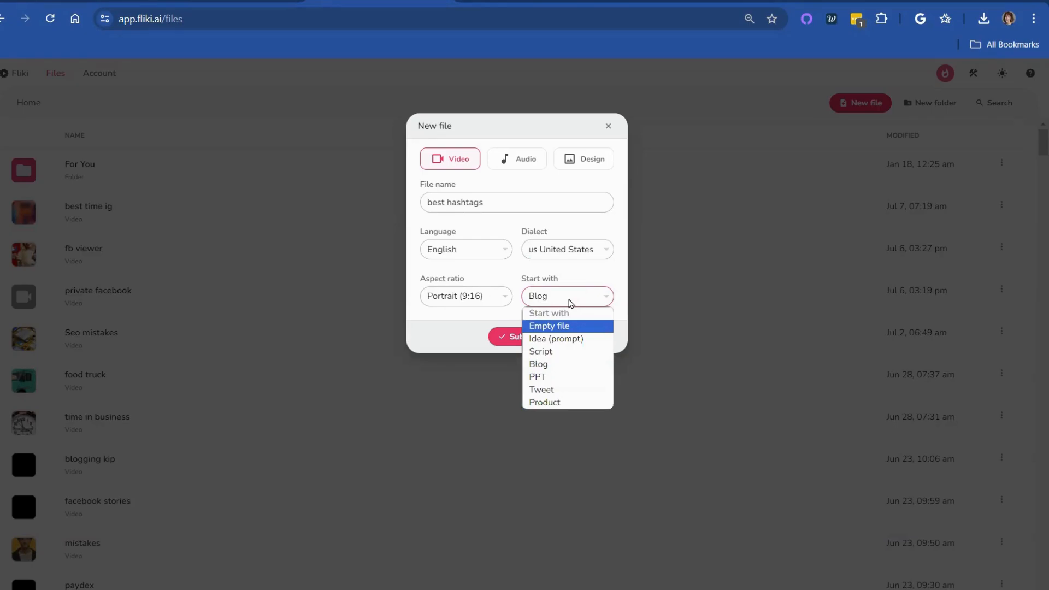
pyautogui.click(570, 304)
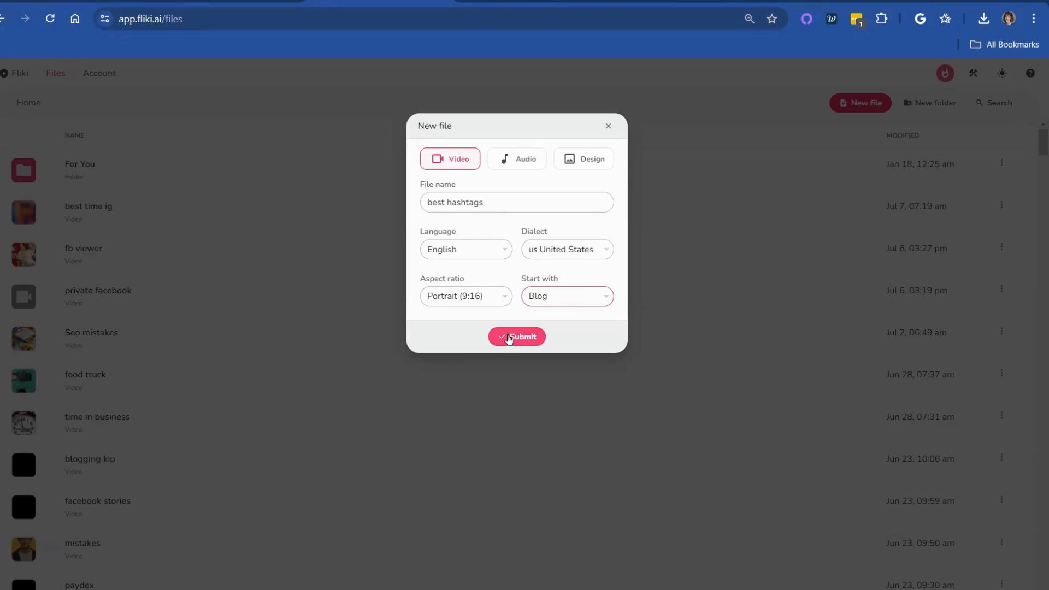
pyautogui.click(509, 339)
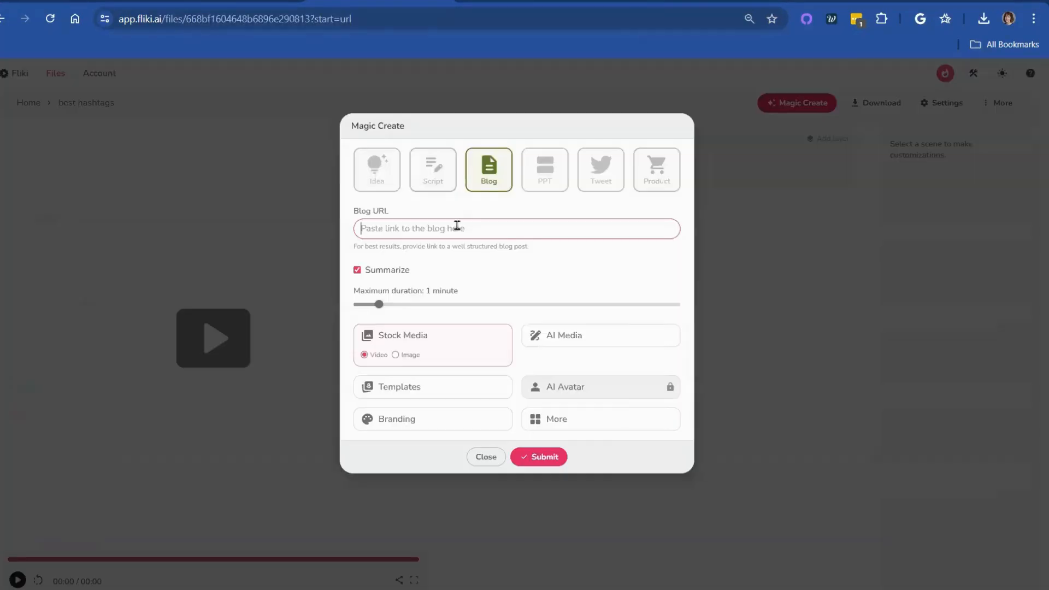
pyautogui.rightClick(456, 225)
pyautogui.click(472, 358)
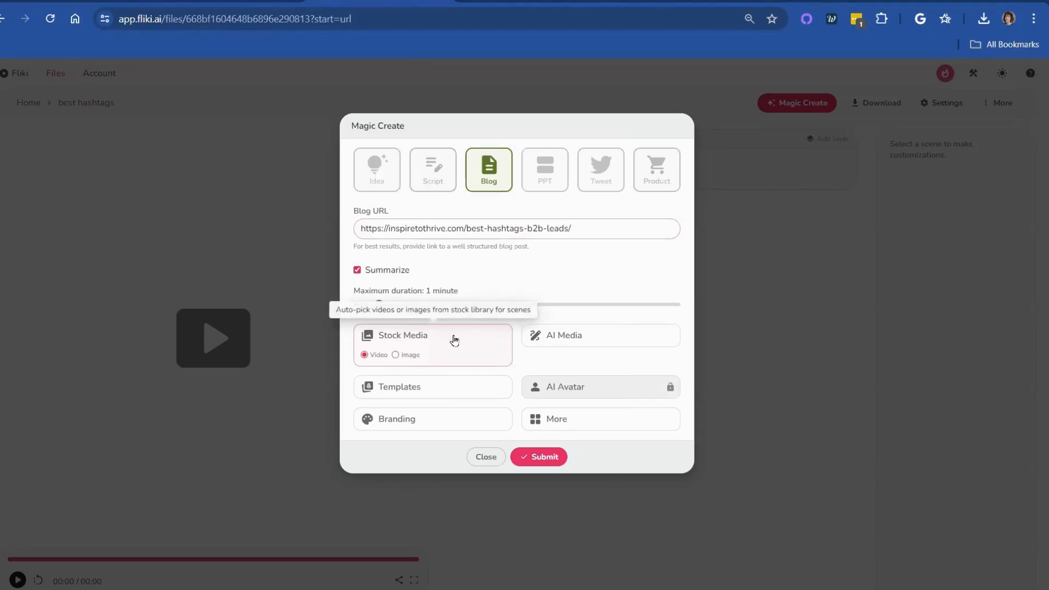
# Choose AI Media for the scenes, set to Video, and look through the available styles, keeping Cinematic.
pyautogui.click(557, 341)
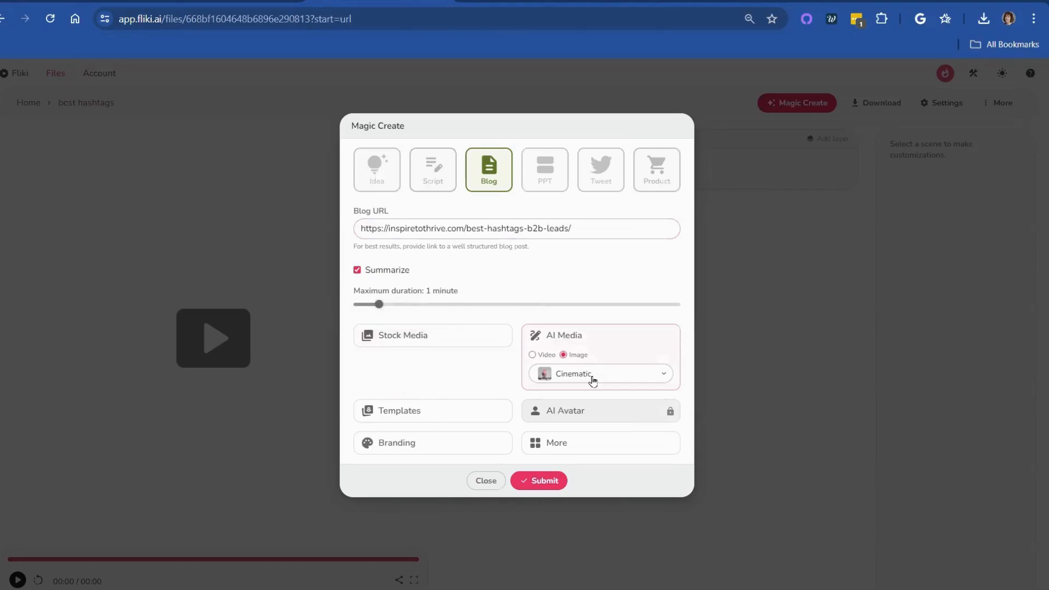
pyautogui.click(646, 374)
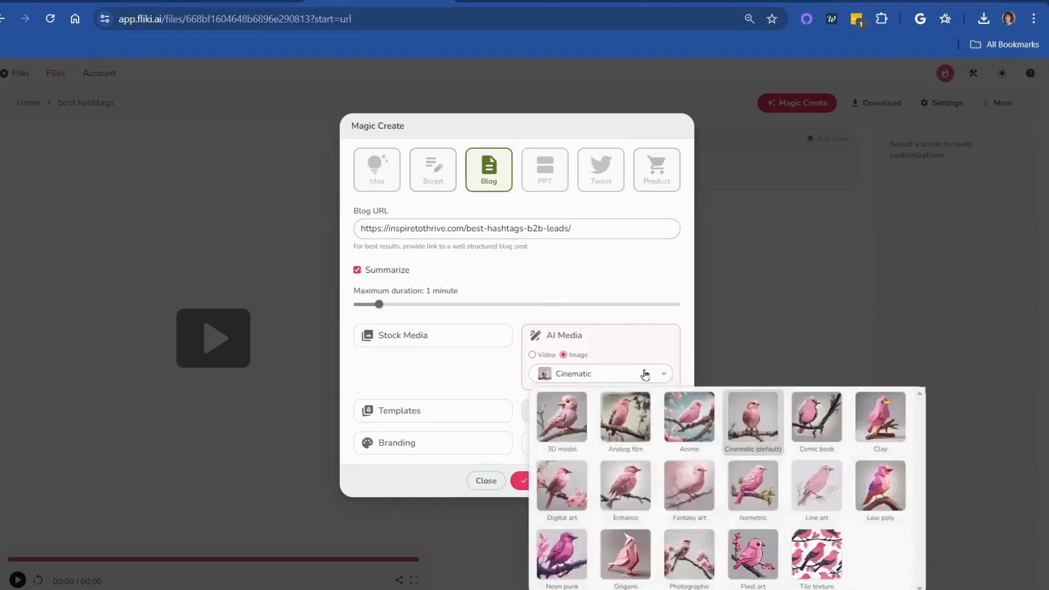
pyautogui.click(645, 374)
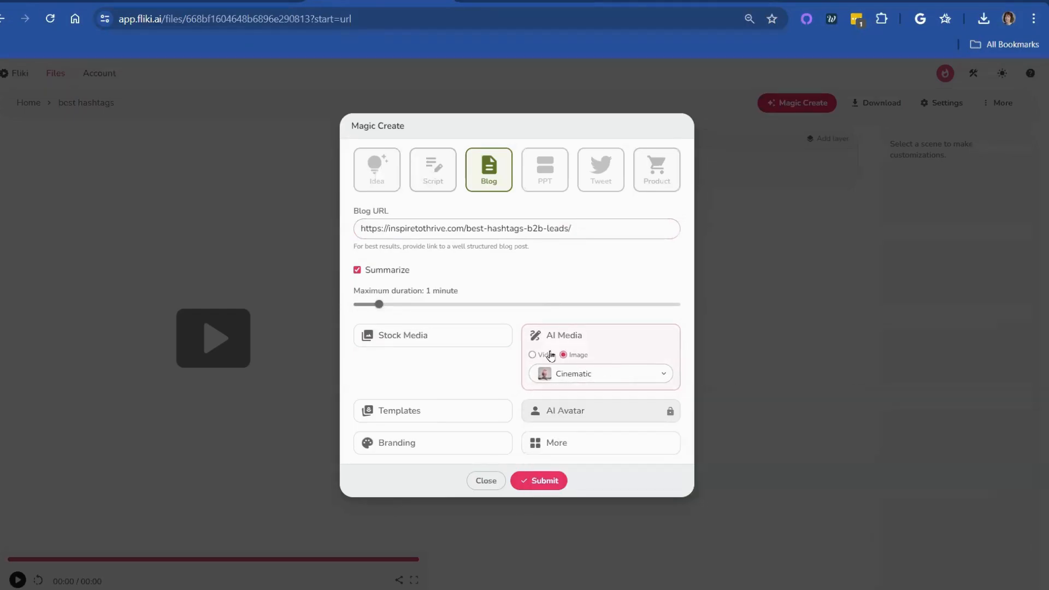
pyautogui.click(533, 355)
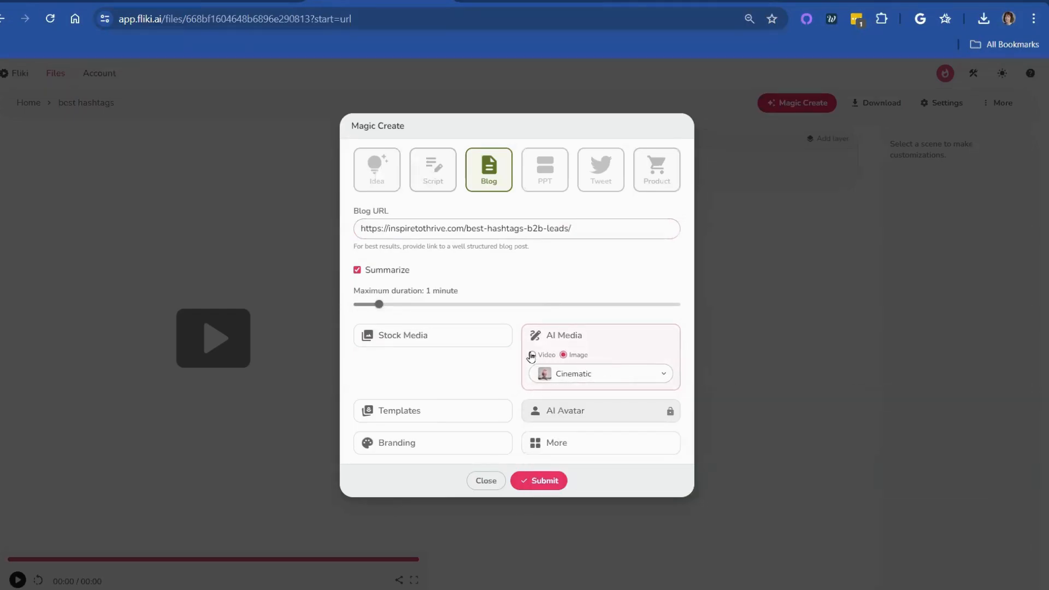
pyautogui.click(591, 374)
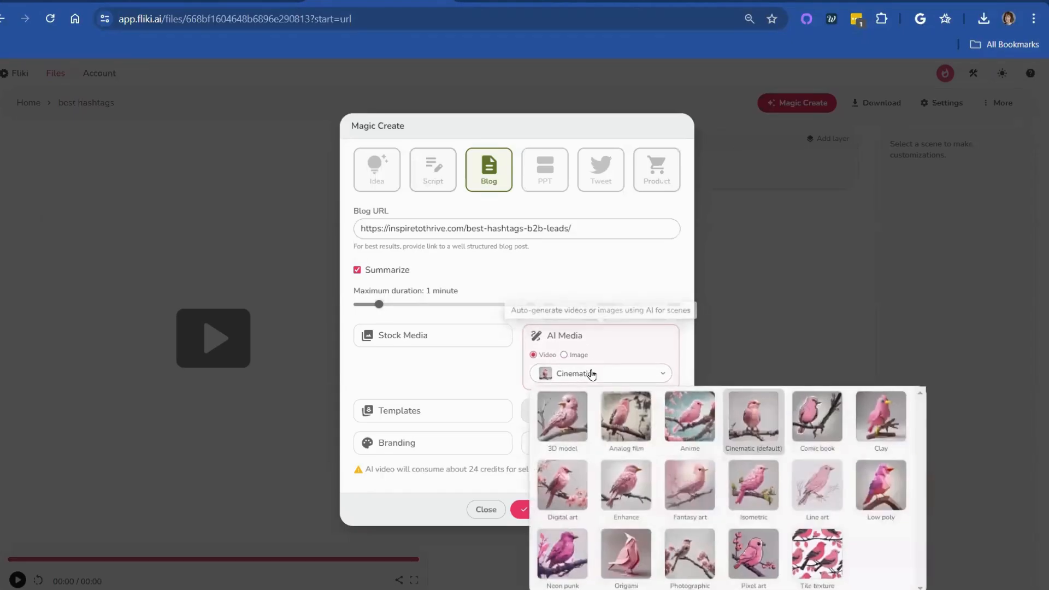
pyautogui.click(592, 374)
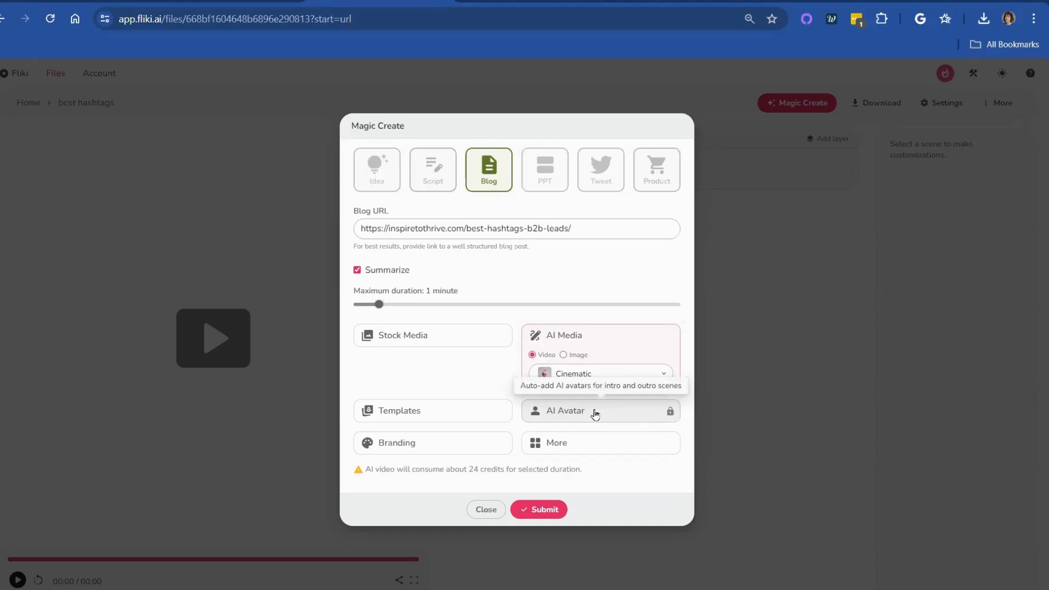
# Check the template option without selecting a template, submit the blog video for creation and close the dialog.
pyautogui.click(473, 413)
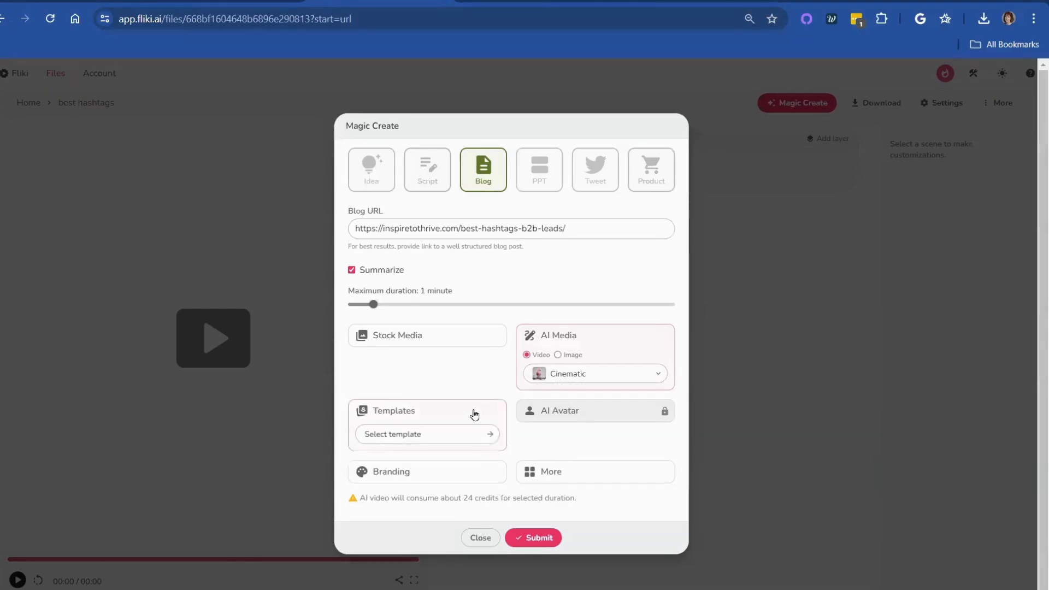
pyautogui.click(473, 414)
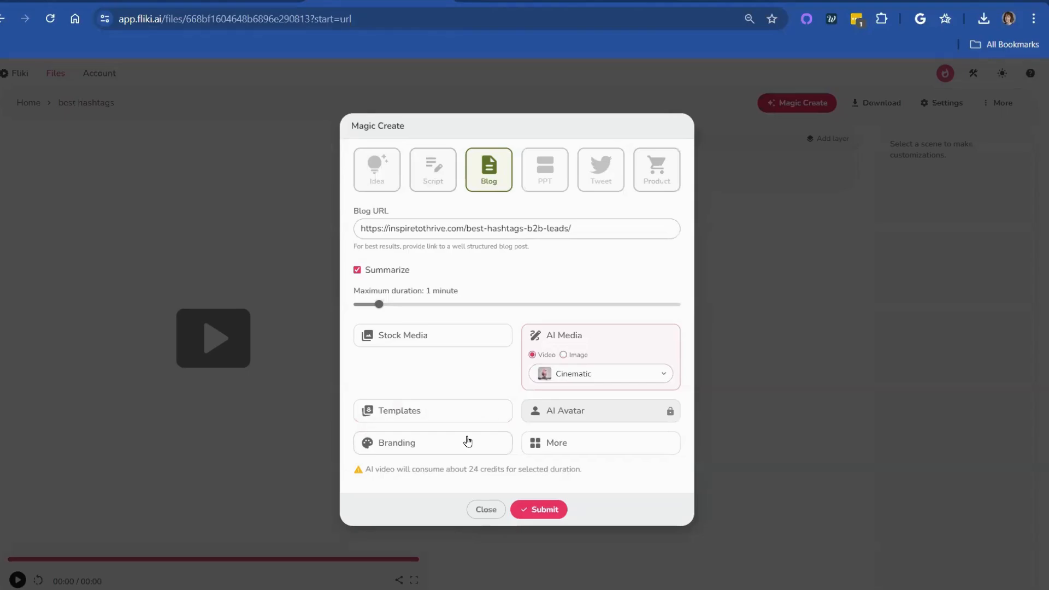
pyautogui.click(538, 510)
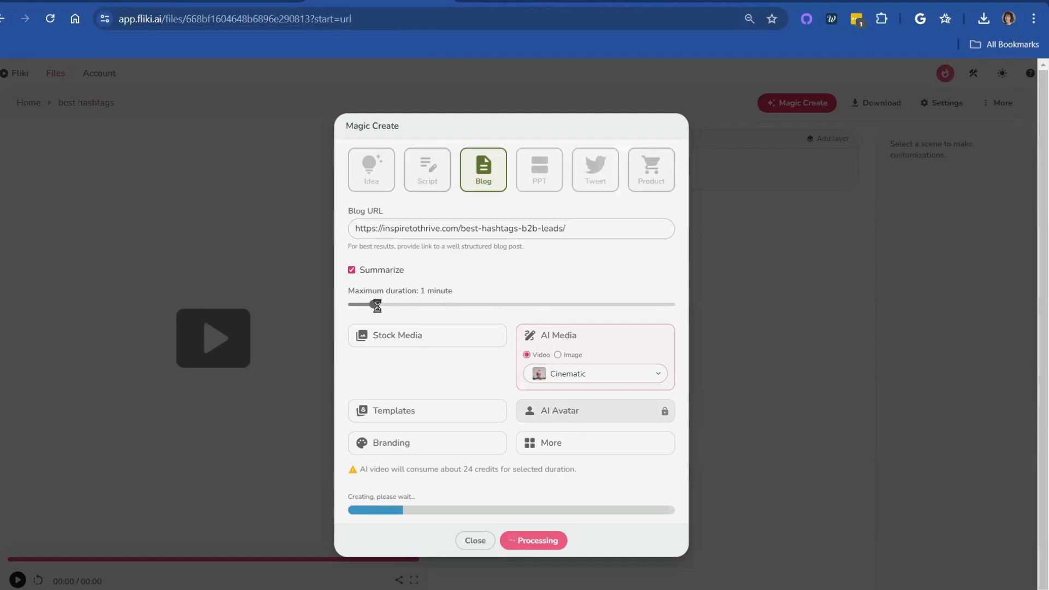
pyautogui.click(478, 542)
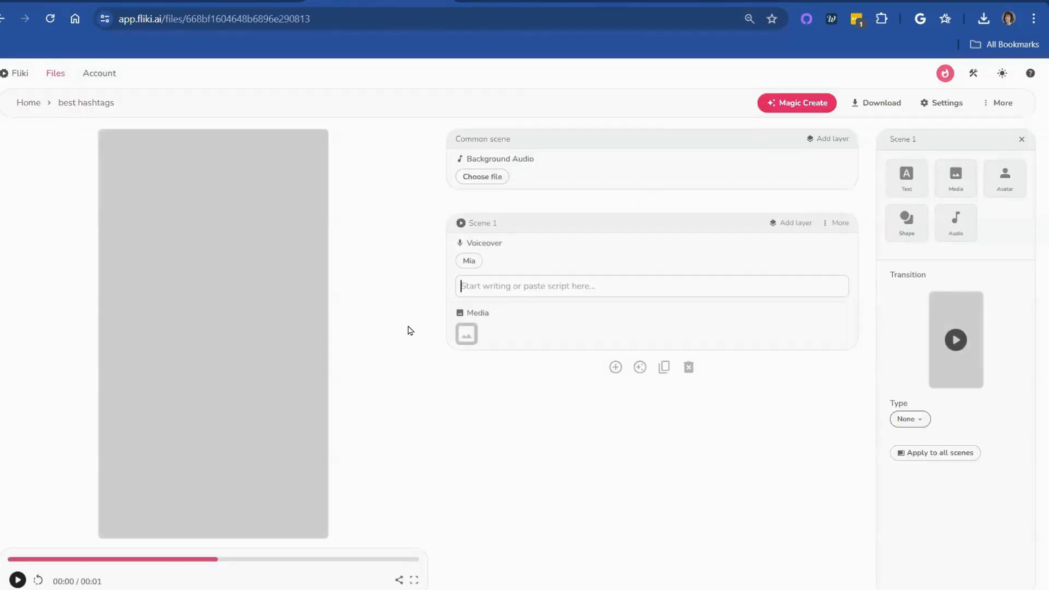
# Return to the file list and try to delete the best hashtags video file.
pyautogui.click(25, 103)
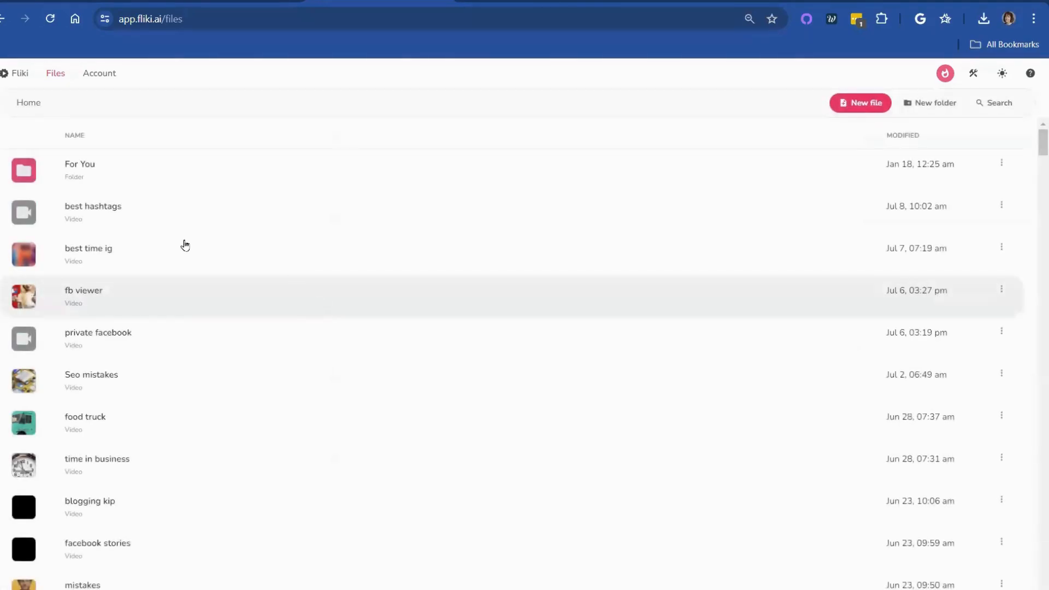
pyautogui.click(1002, 205)
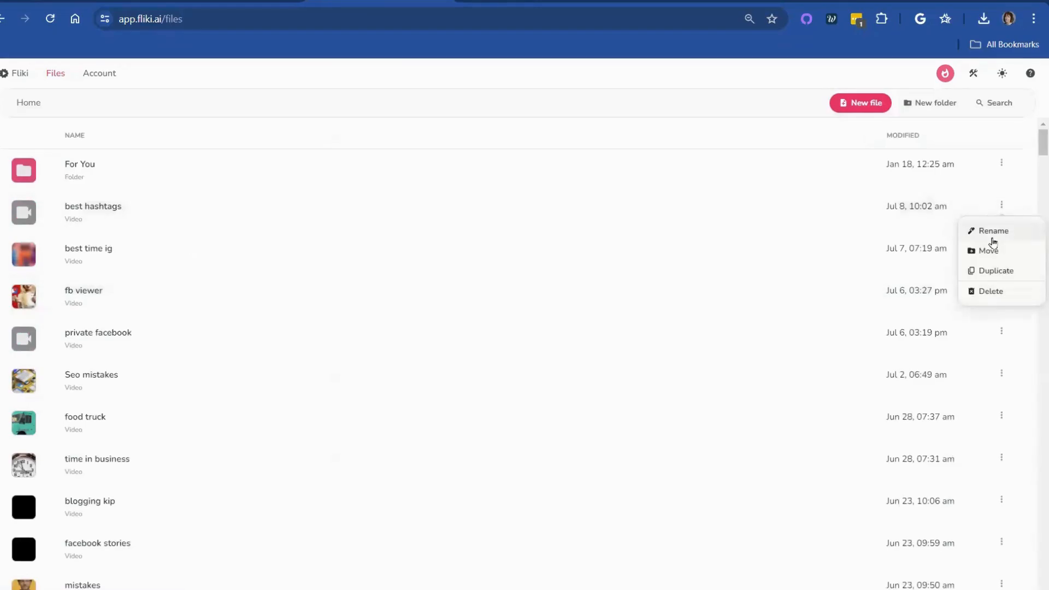
pyautogui.click(991, 291)
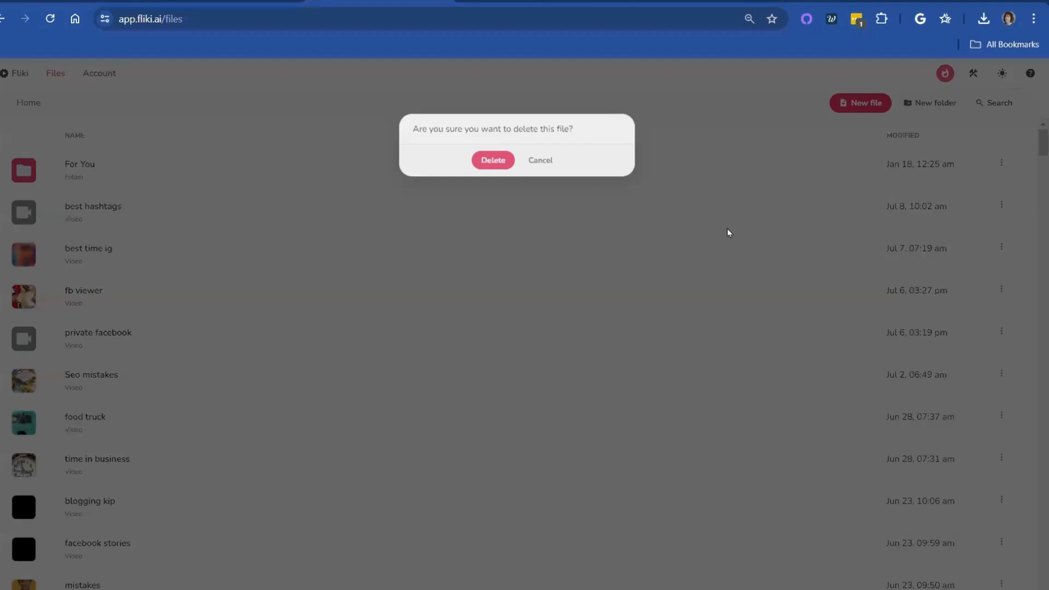
pyautogui.click(511, 165)
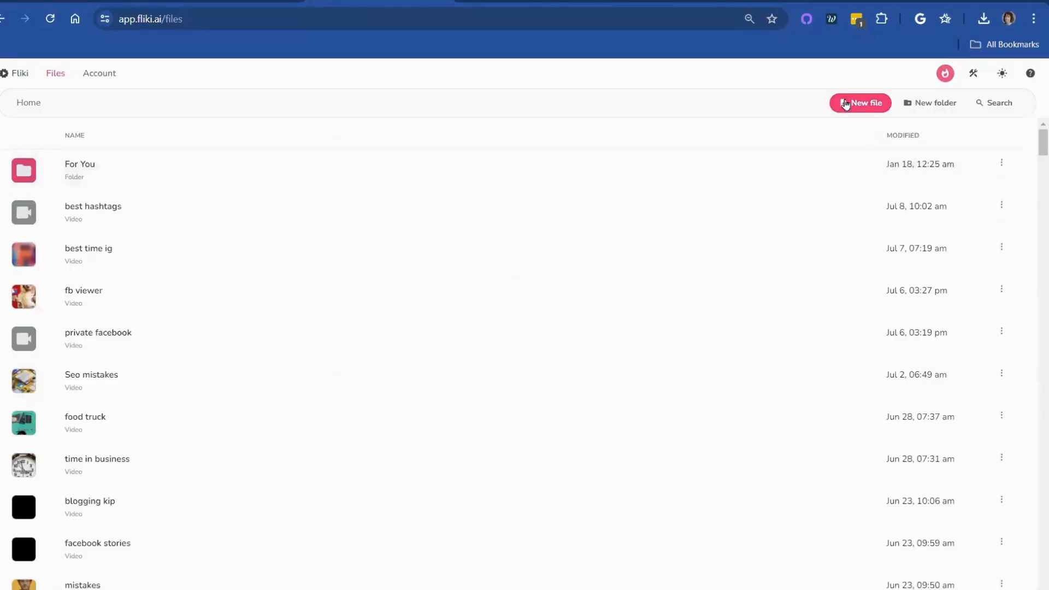
# Create another portrait video file named best hashtags, in United States English and starting with Blog.
pyautogui.click(861, 103)
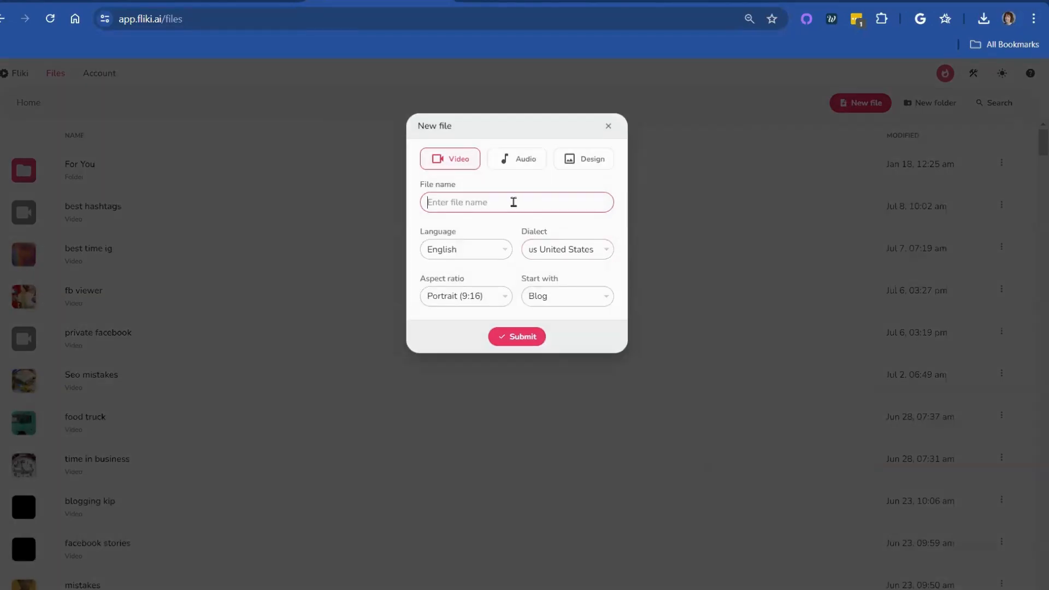
pyautogui.write('best hashtags')
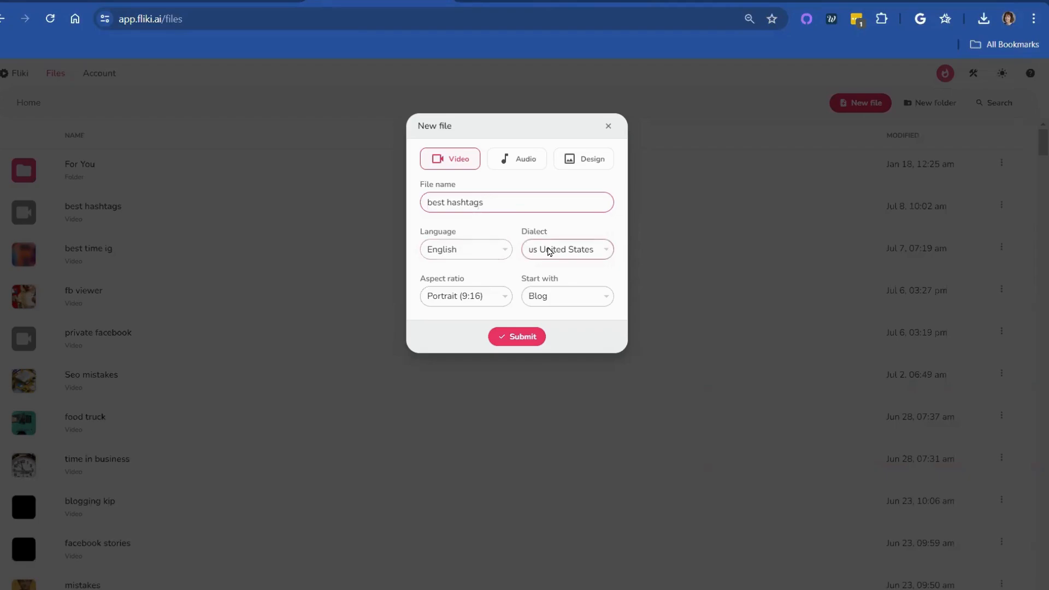
pyautogui.click(532, 338)
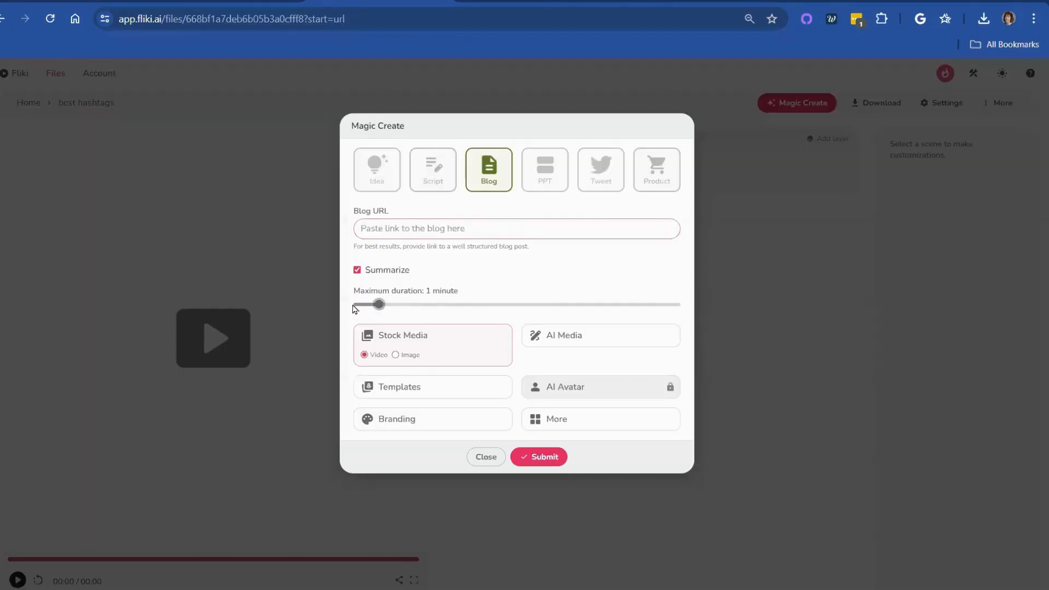
pyautogui.click(354, 305)
pyautogui.click(452, 224)
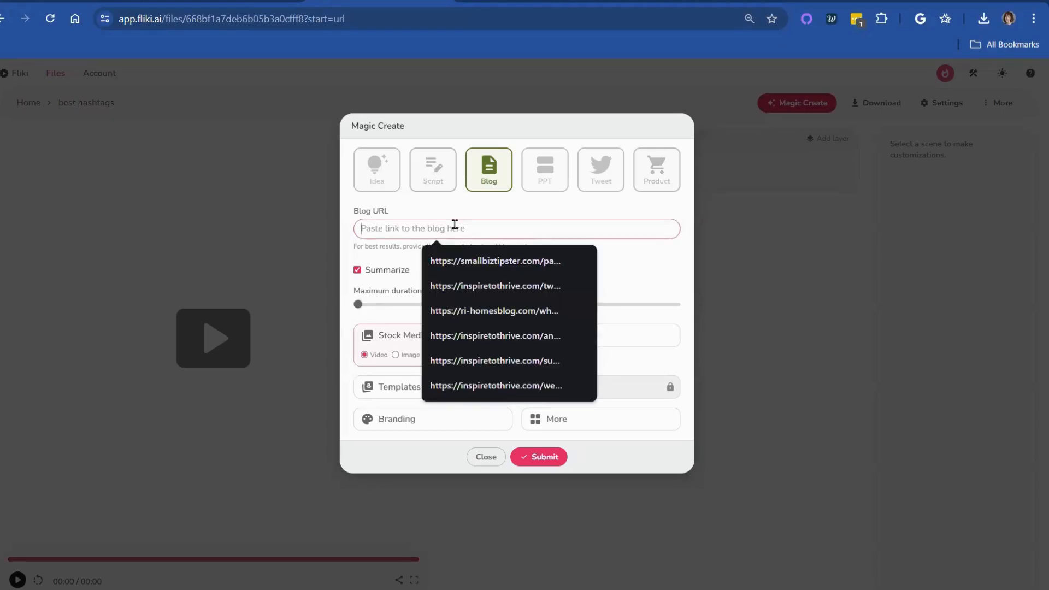
pyautogui.write('https://inspiretothrive.com/best-hashtags-b2b-leads/')
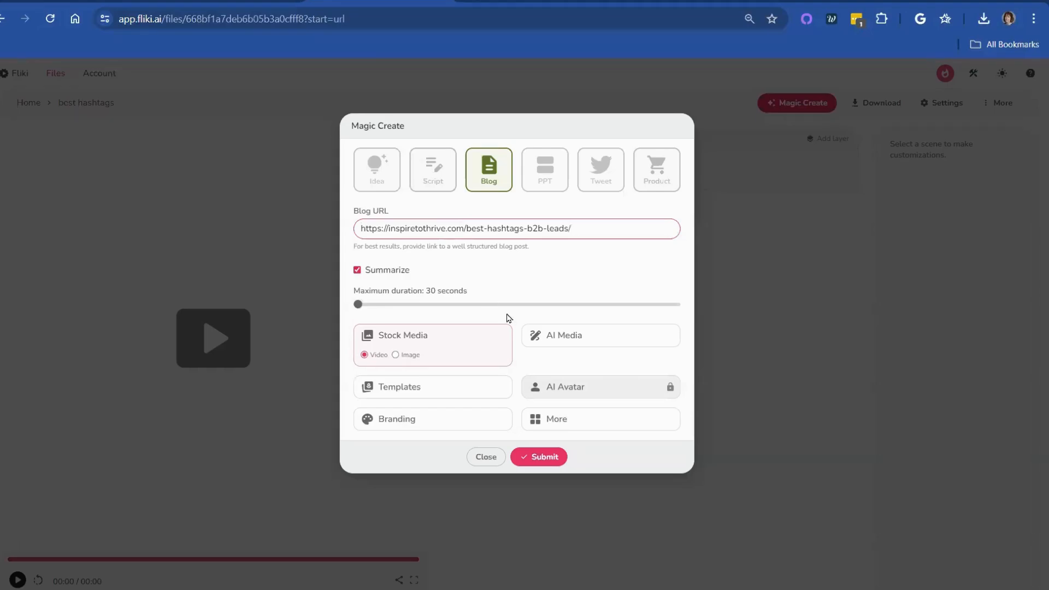
# Choose AI Media set to Video in the Cinematic style and submit the 30-second video for creation.
pyautogui.click(564, 346)
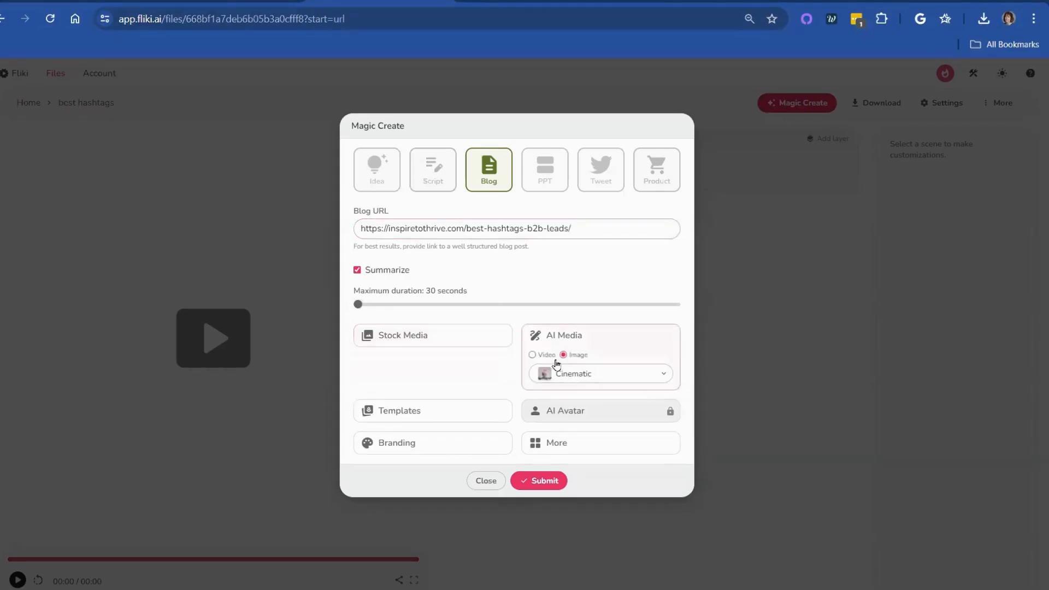
pyautogui.click(532, 354)
pyautogui.click(546, 510)
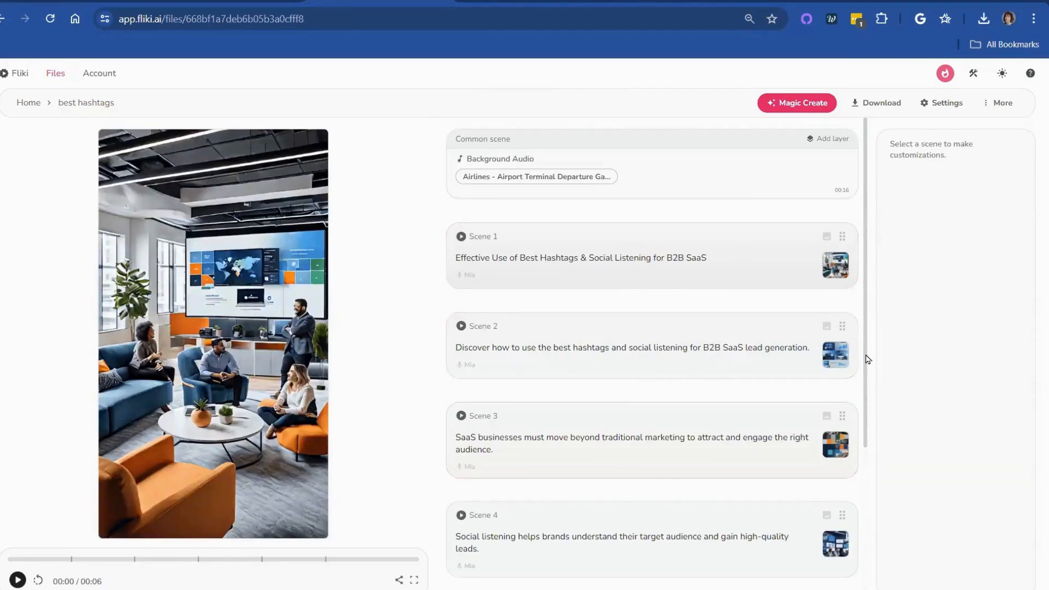
# Look over the scene scripts and images of the generated 30-second video.
pyautogui.moveTo(867, 356); pyautogui.dragTo(881, 389)
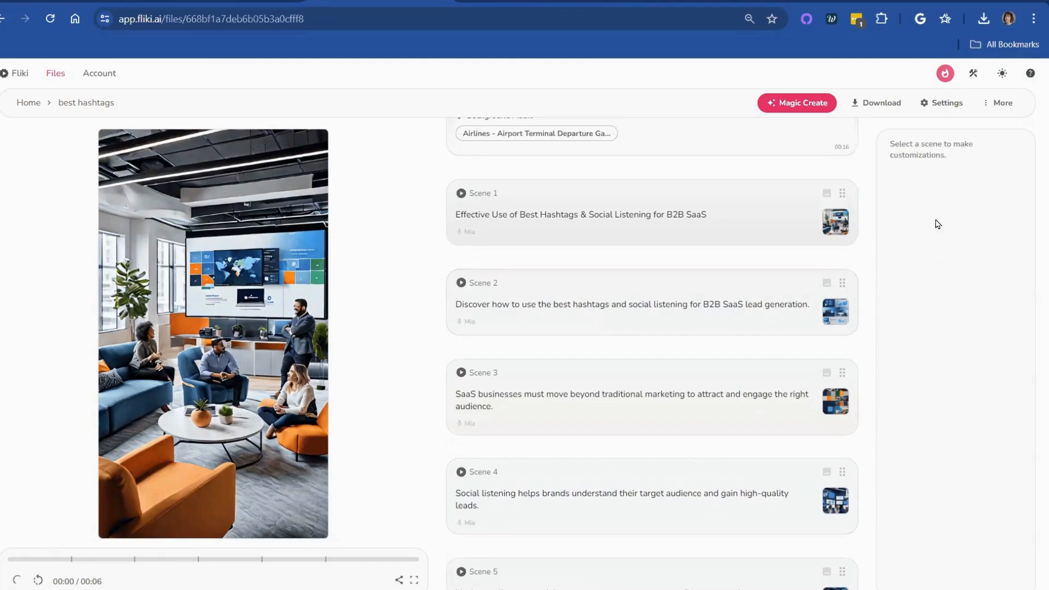
pyautogui.moveTo(865, 218); pyautogui.dragTo(867, 170)
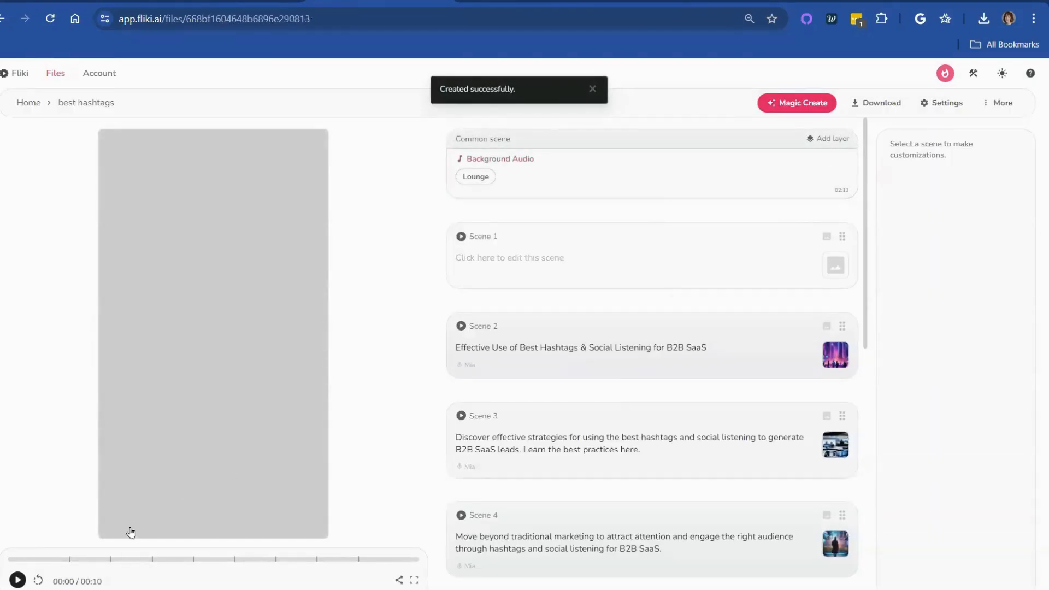
# Play the preview of the first, longer best hashtags video and review its scenes down to Scene 9.
pyautogui.click(18, 579)
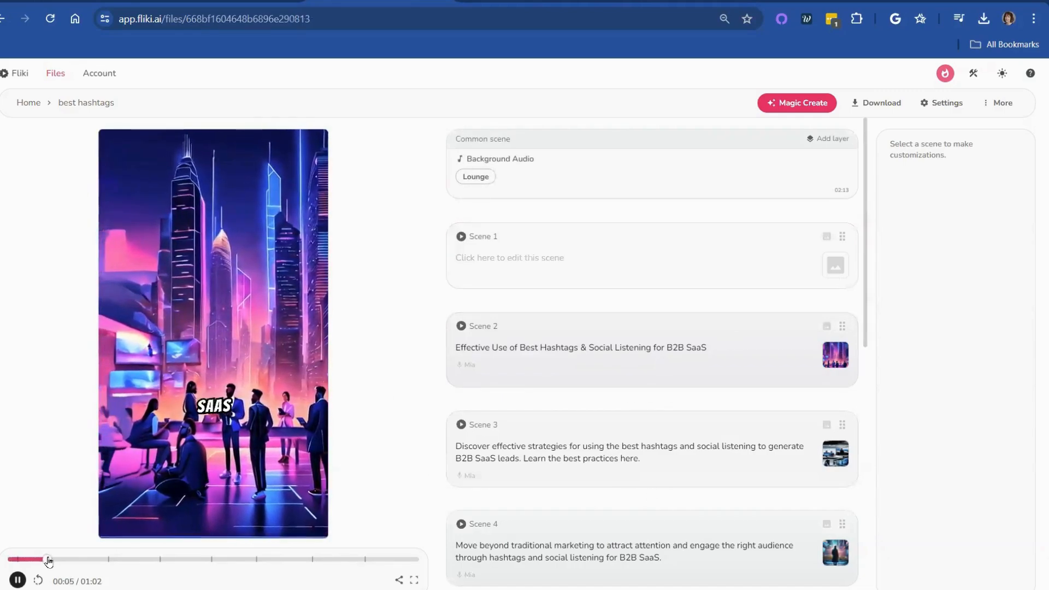
pyautogui.click(17, 559)
pyautogui.click(15, 579)
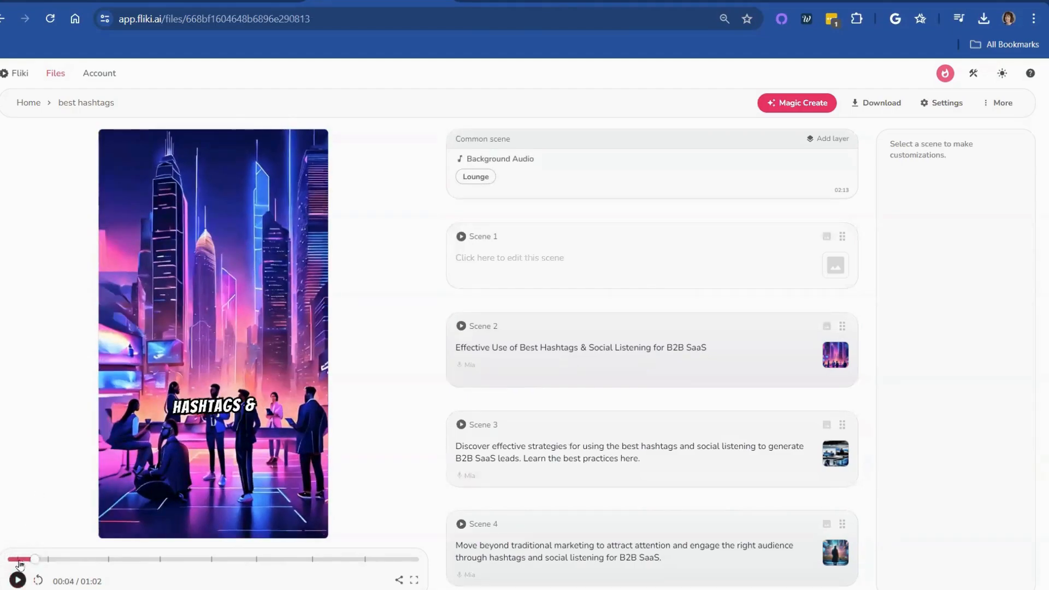
pyautogui.click(18, 580)
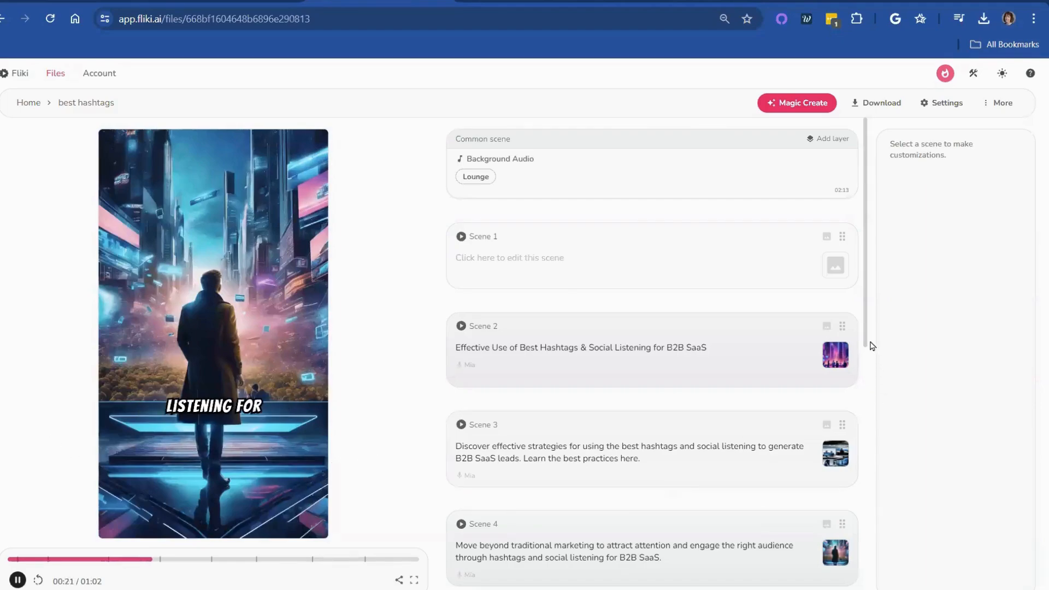
pyautogui.moveTo(865, 338); pyautogui.dragTo(876, 417)
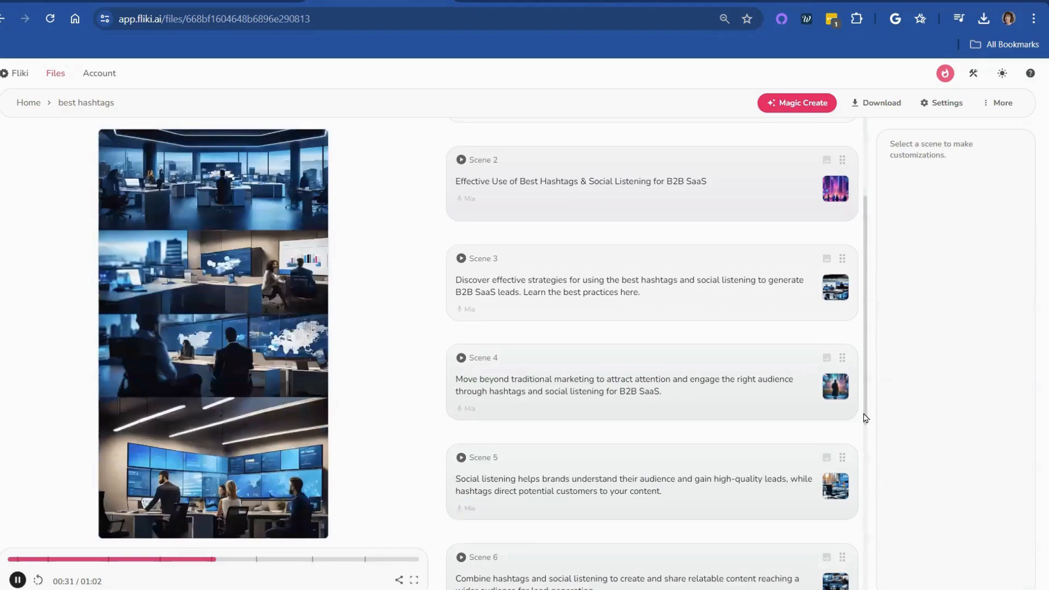
pyautogui.moveTo(866, 410); pyautogui.dragTo(877, 536)
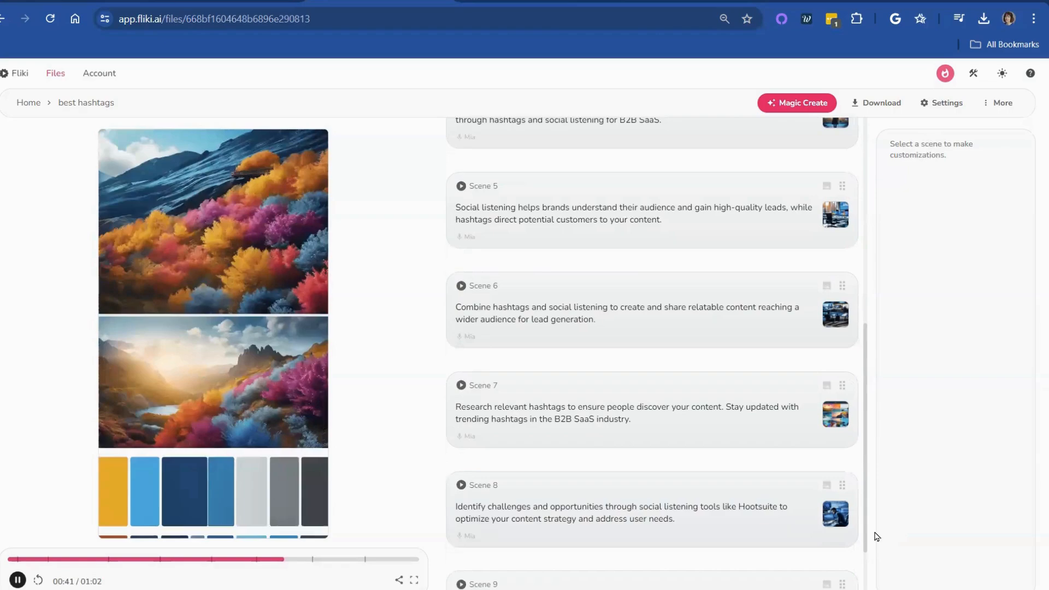
pyautogui.moveTo(876, 537); pyautogui.dragTo(874, 587)
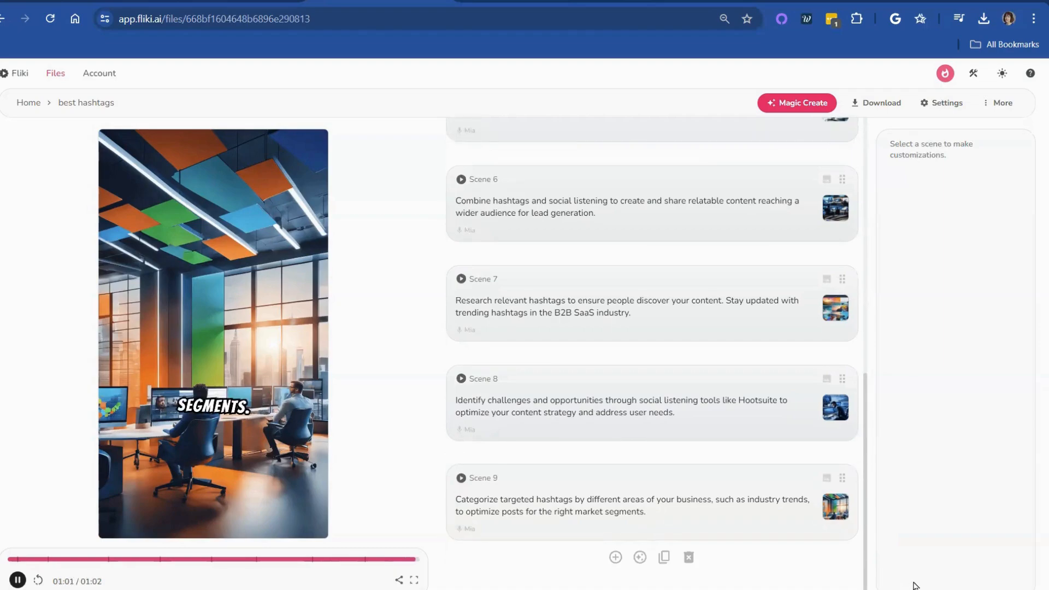
pyautogui.moveTo(876, 564); pyautogui.dragTo(870, 589)
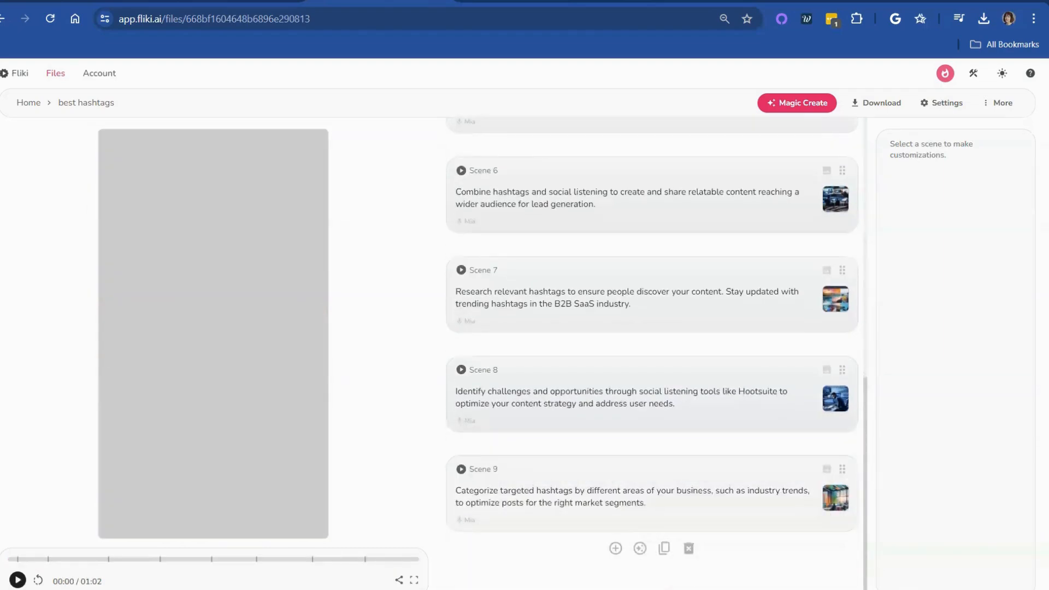
# Search the stock videos for "hashtags" and replace Scene 9's media with the animated purple and yellow hashtag loop.
pyautogui.click(834, 505)
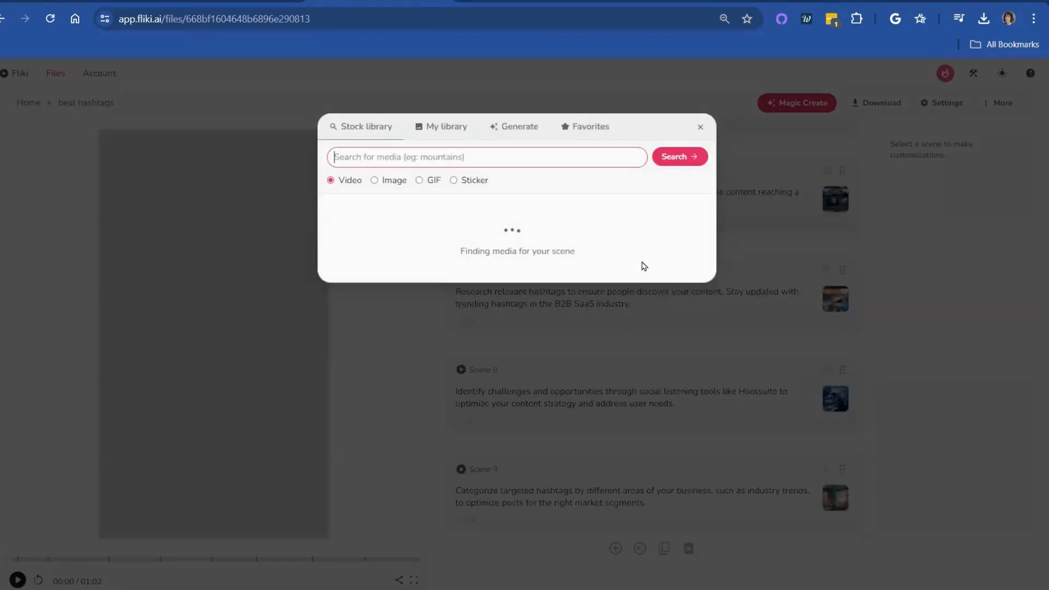
pyautogui.write('h')
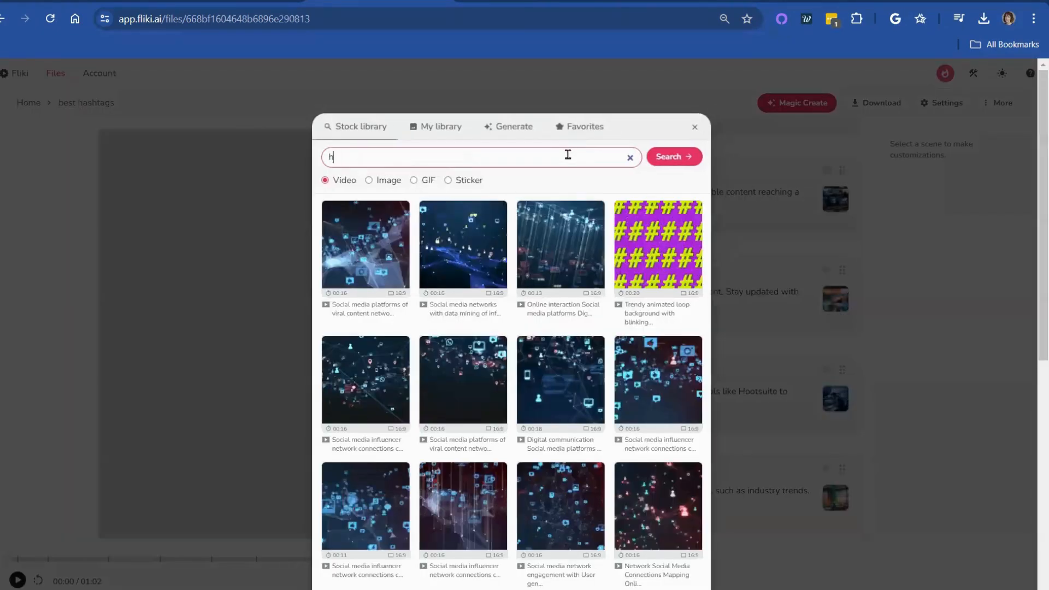
pyautogui.write('ashtags')
pyautogui.press('Return')
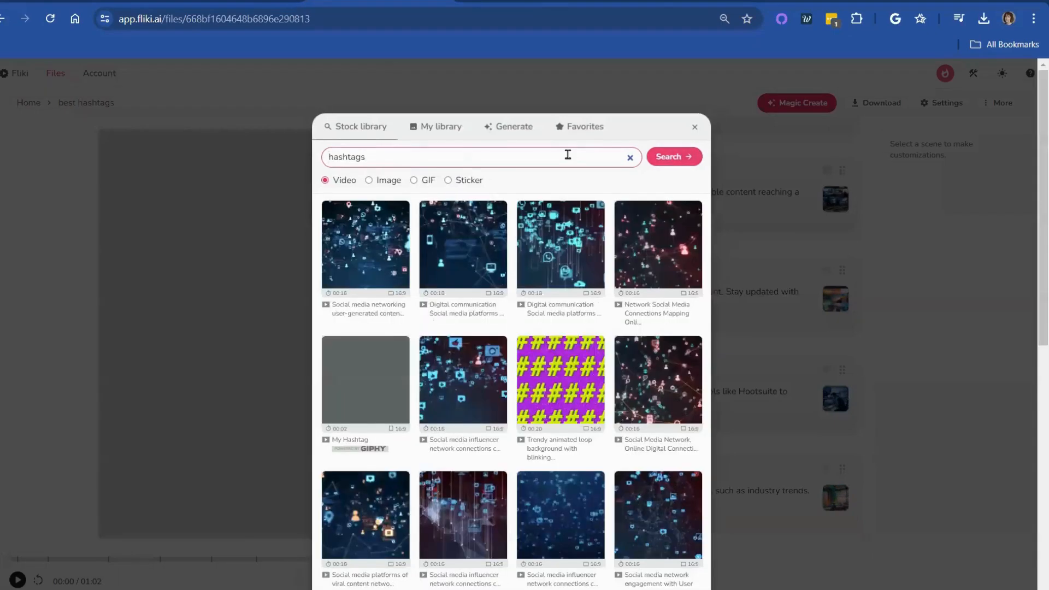
pyautogui.click(563, 364)
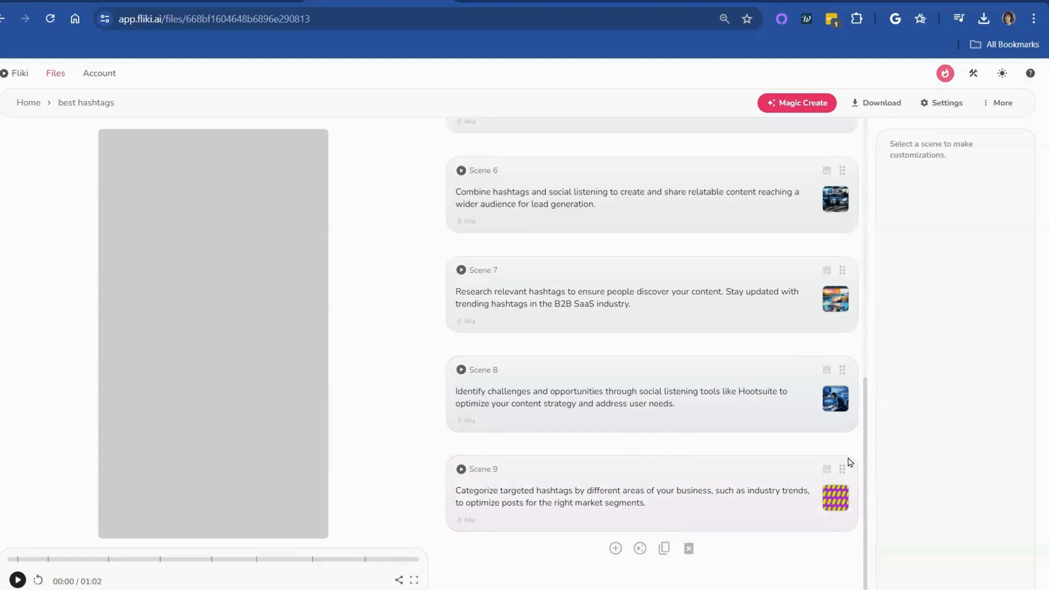
# Play the preview of the video with the replaced hashtag media.
pyautogui.click(17, 579)
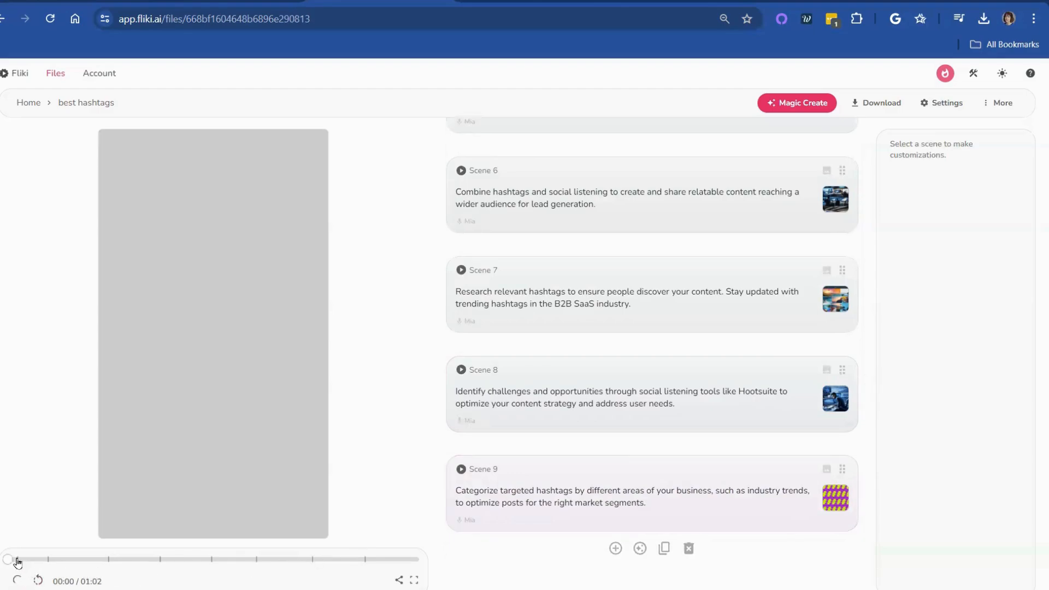
pyautogui.moveTo(14, 559); pyautogui.dragTo(350, 561)
pyautogui.click(17, 581)
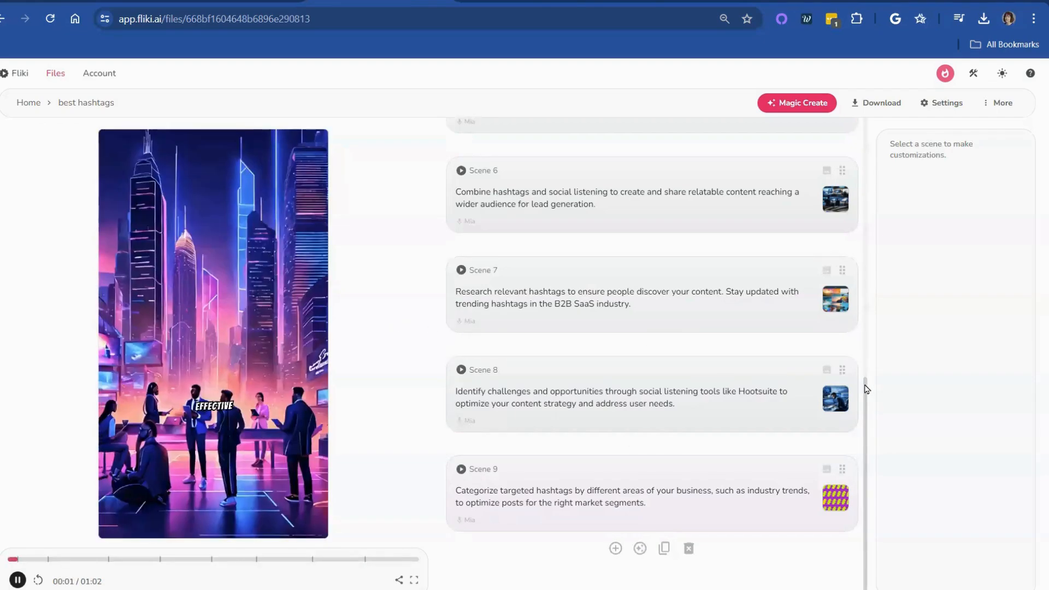
# Delete the empty Scene 1 at the start of the video.
pyautogui.moveTo(865, 390); pyautogui.dragTo(858, 122)
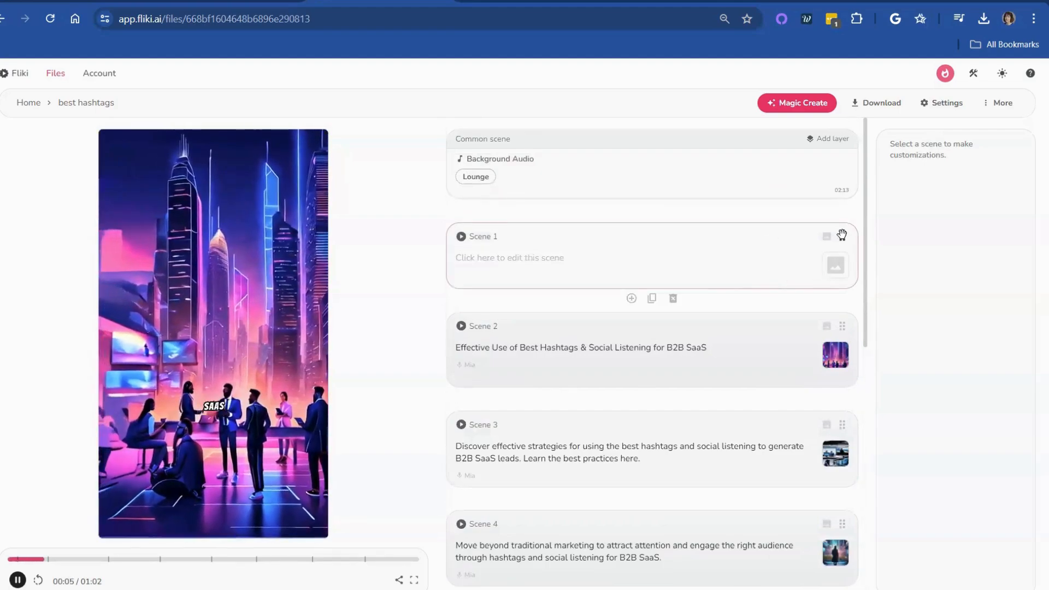
pyautogui.click(673, 299)
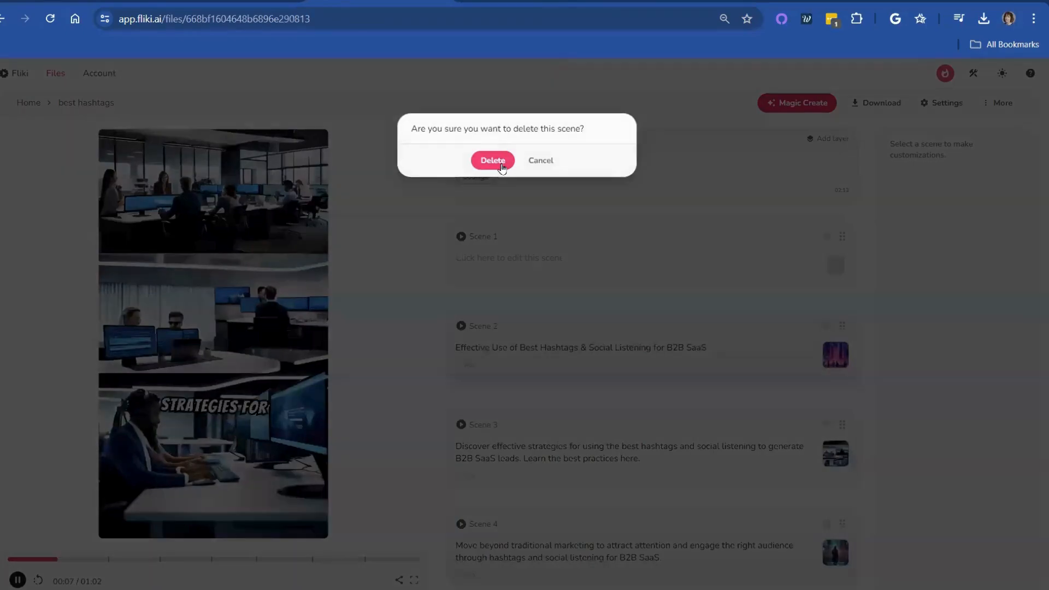
pyautogui.click(500, 163)
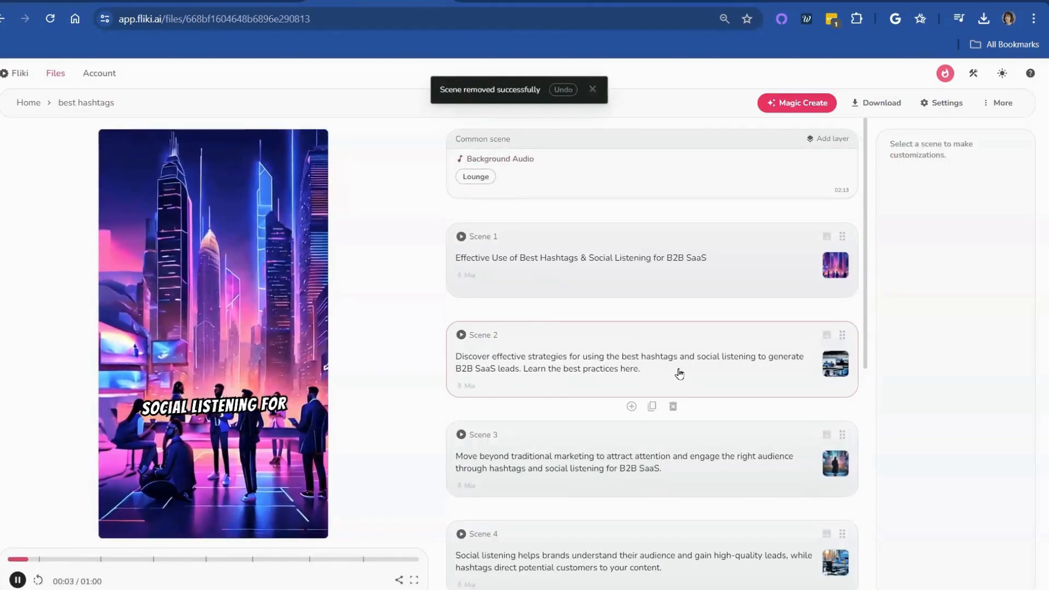
# Change the end of Scene 2's voiceover after "generate" to "business to business leads." with correct spelling.
pyautogui.click(598, 375)
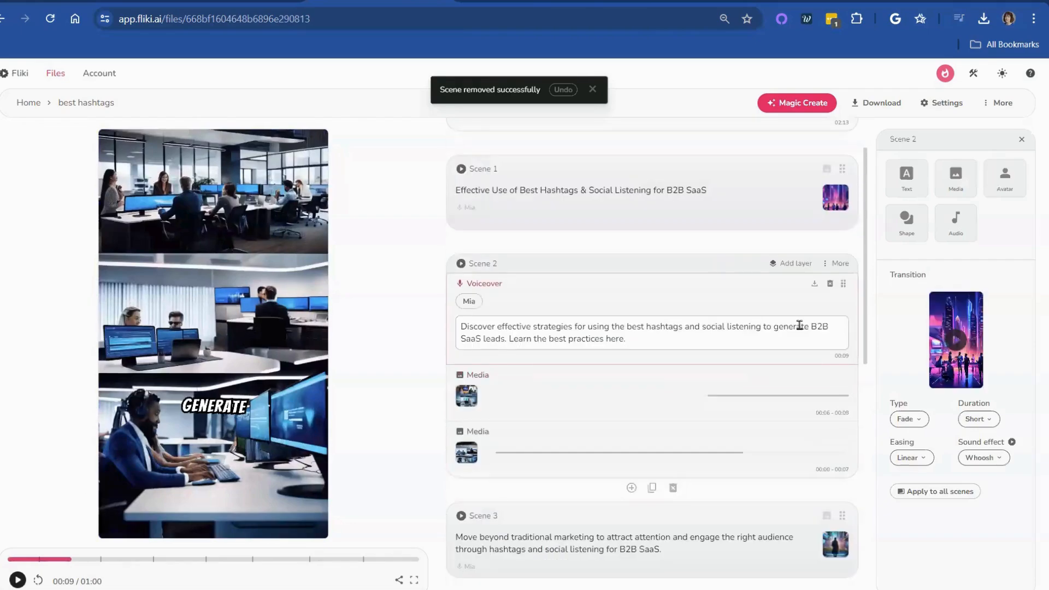
pyautogui.moveTo(811, 326); pyautogui.dragTo(836, 337)
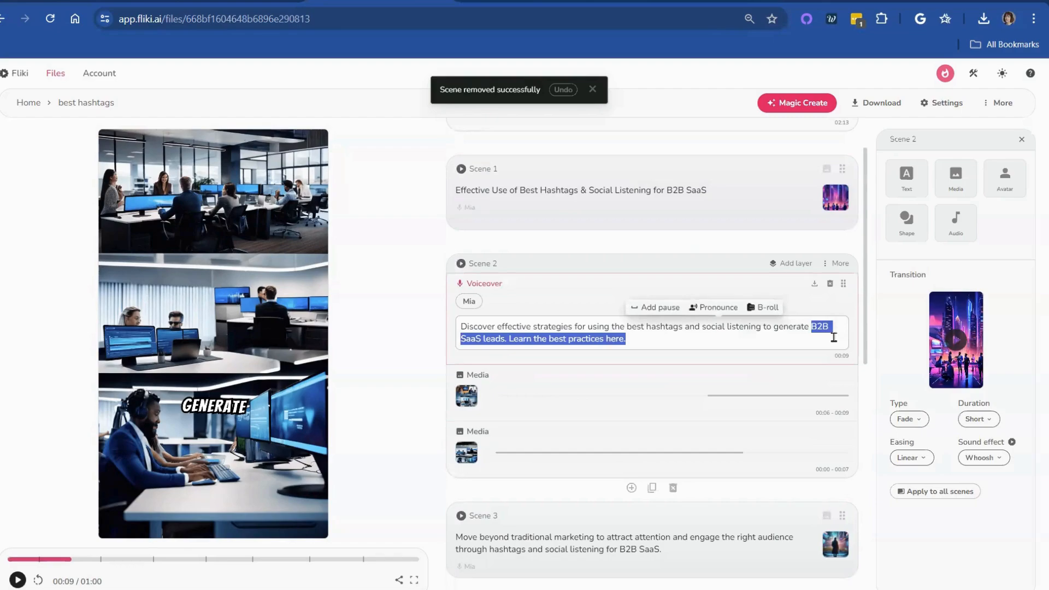
pyautogui.write('businsseto business leads.')
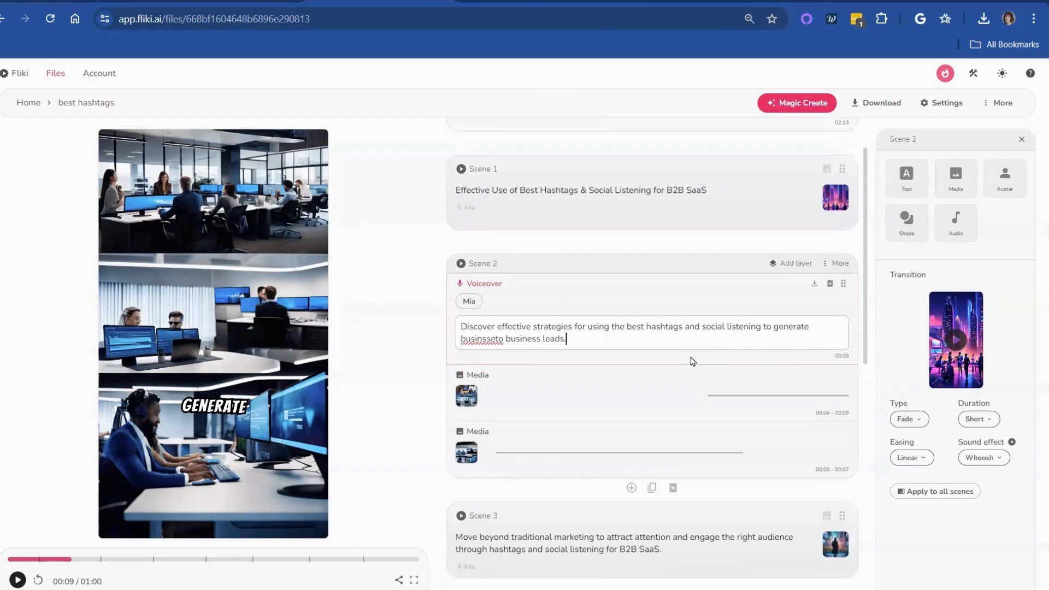
pyautogui.moveTo(573, 342); pyautogui.dragTo(496, 342)
pyautogui.press('Left')
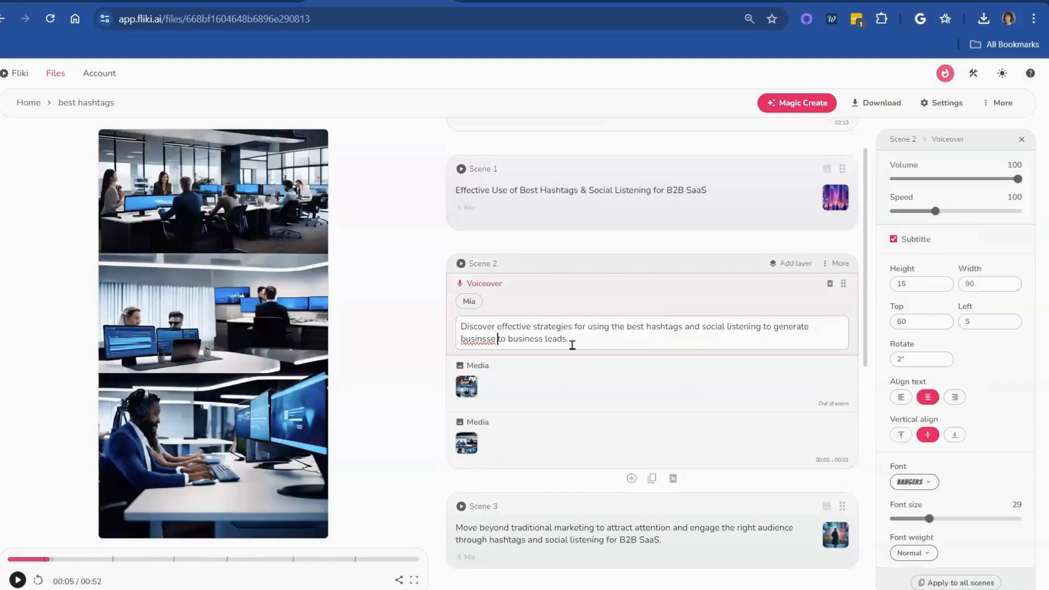
pyautogui.rightClick(481, 338)
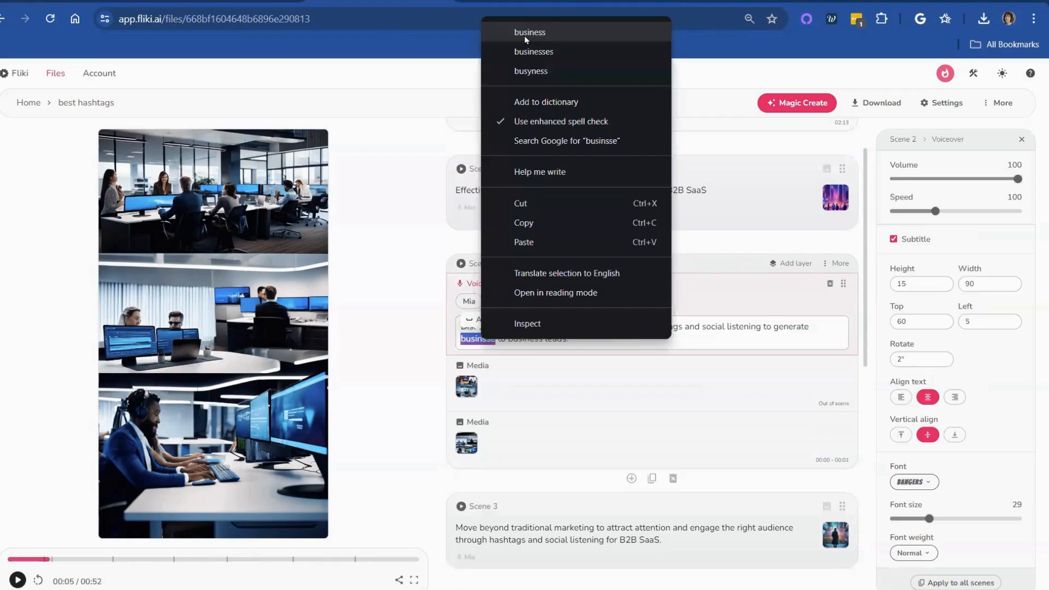
pyautogui.click(527, 34)
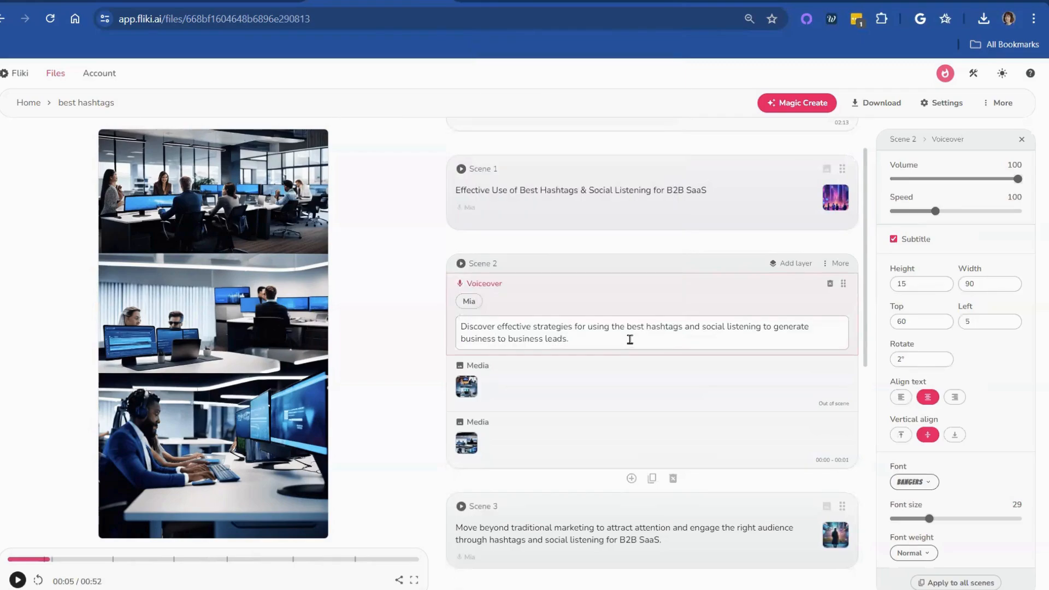
# Remove "for B2B SaaS" from the end of Scene 3's voiceover text.
pyautogui.scroll(-4, 630, 339)
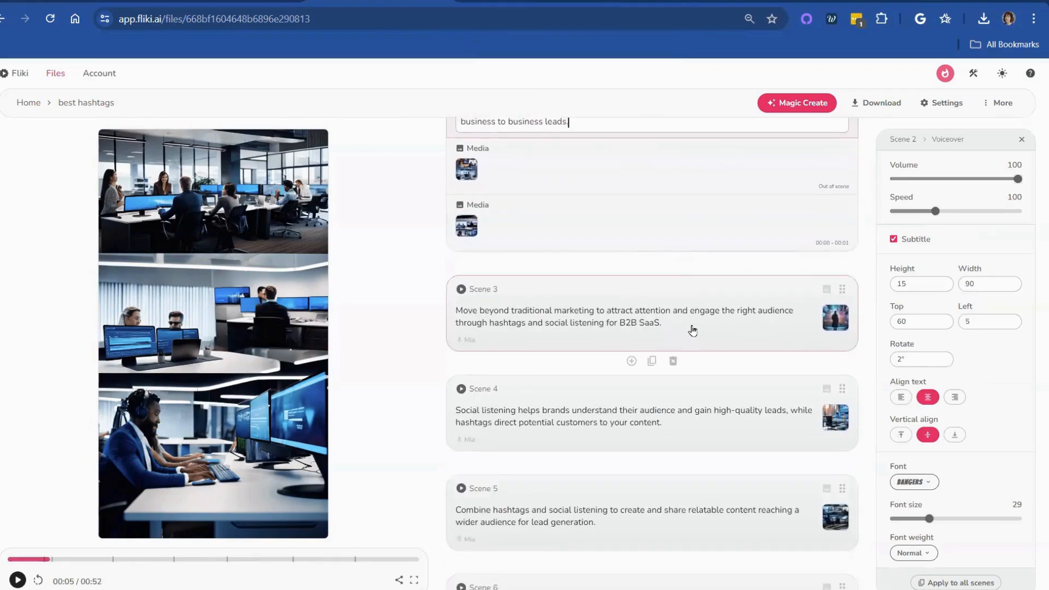
pyautogui.click(608, 323)
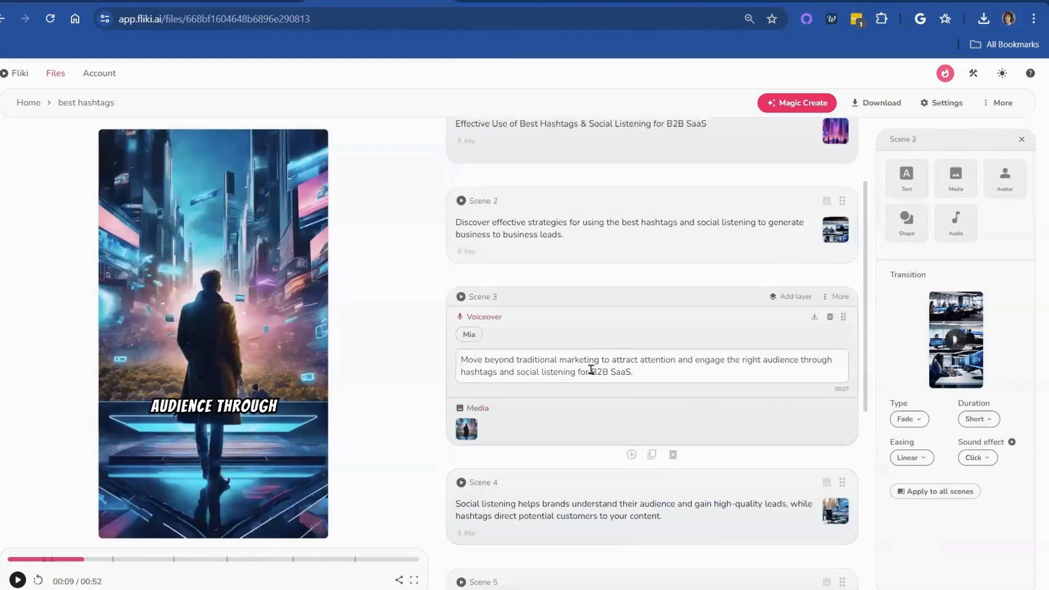
pyautogui.moveTo(586, 371); pyautogui.dragTo(662, 372)
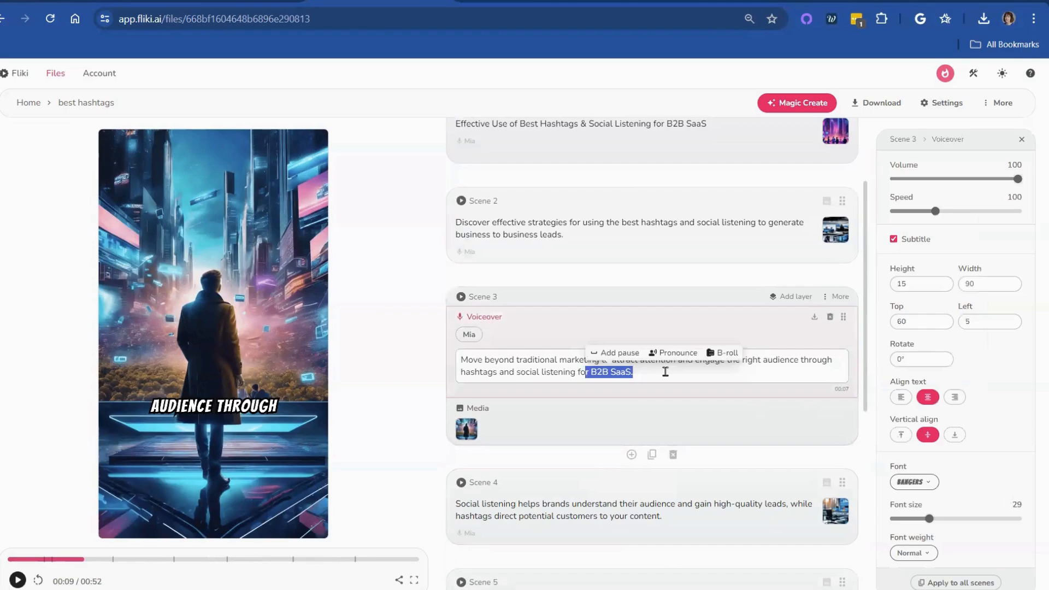
pyautogui.moveTo(576, 371); pyautogui.dragTo(663, 370)
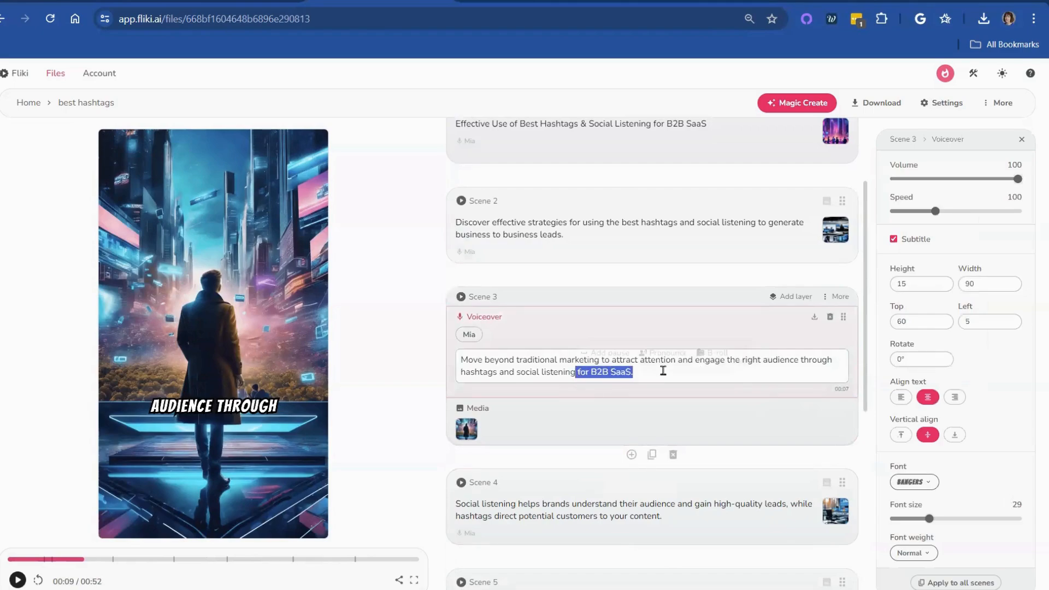
pyautogui.press('BackSpace')
# Cut the sentence "Stay updated with trending hashtags in the B2B SaaS industry." from Scene 6's voiceover and delete the scene's second media layer.
pyautogui.scroll(-3, 663, 371)
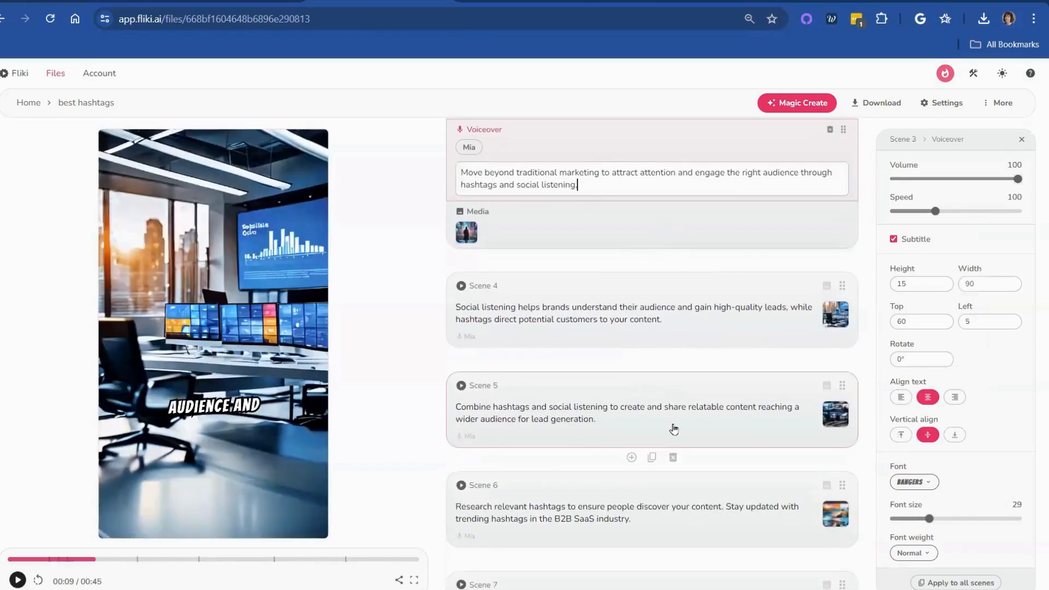
pyautogui.scroll(-4, 674, 430)
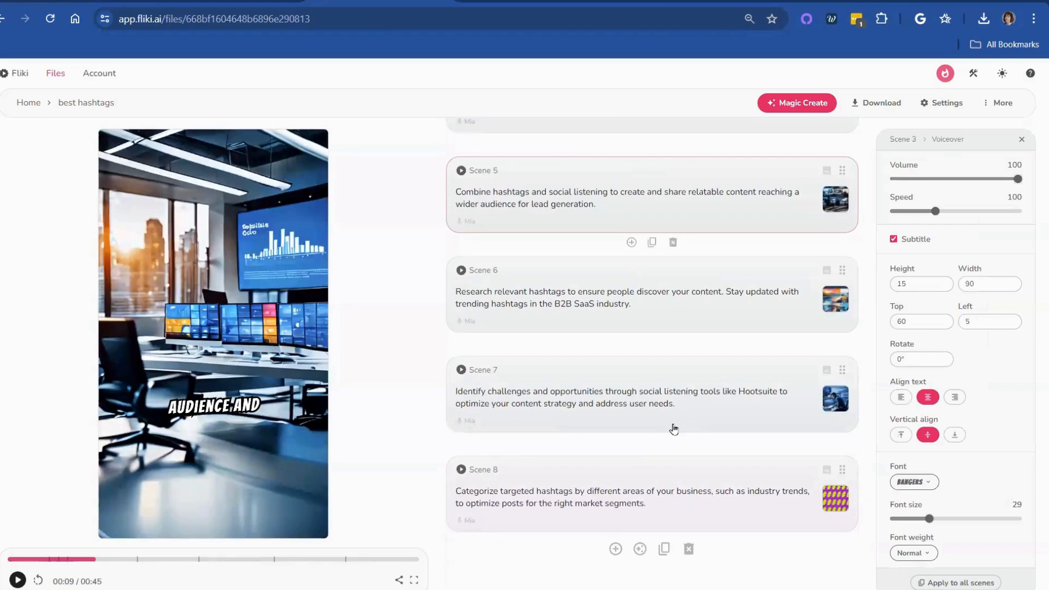
pyautogui.click(726, 295)
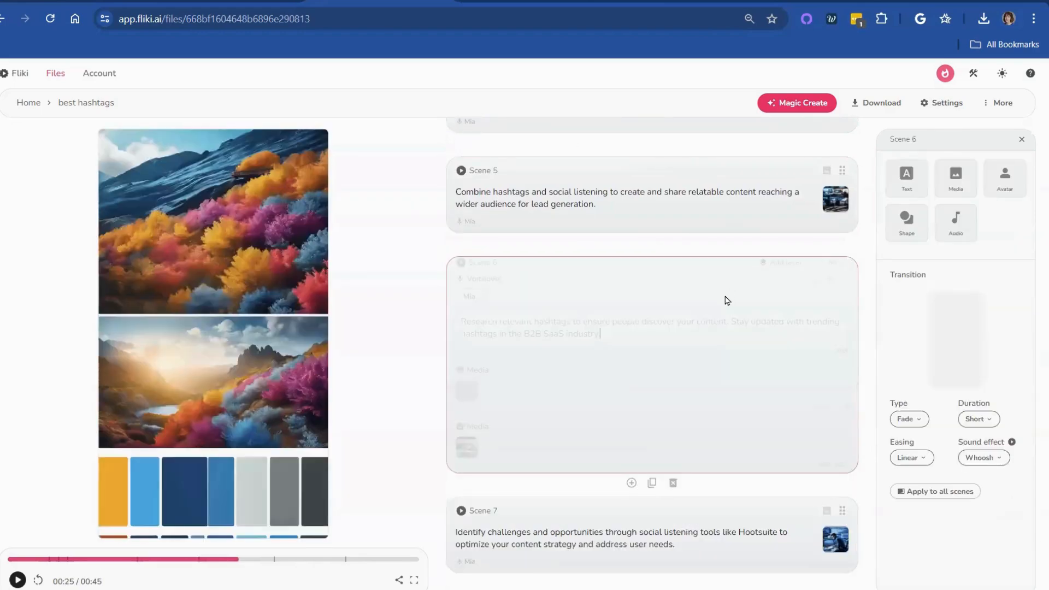
pyautogui.moveTo(732, 328); pyautogui.dragTo(744, 341)
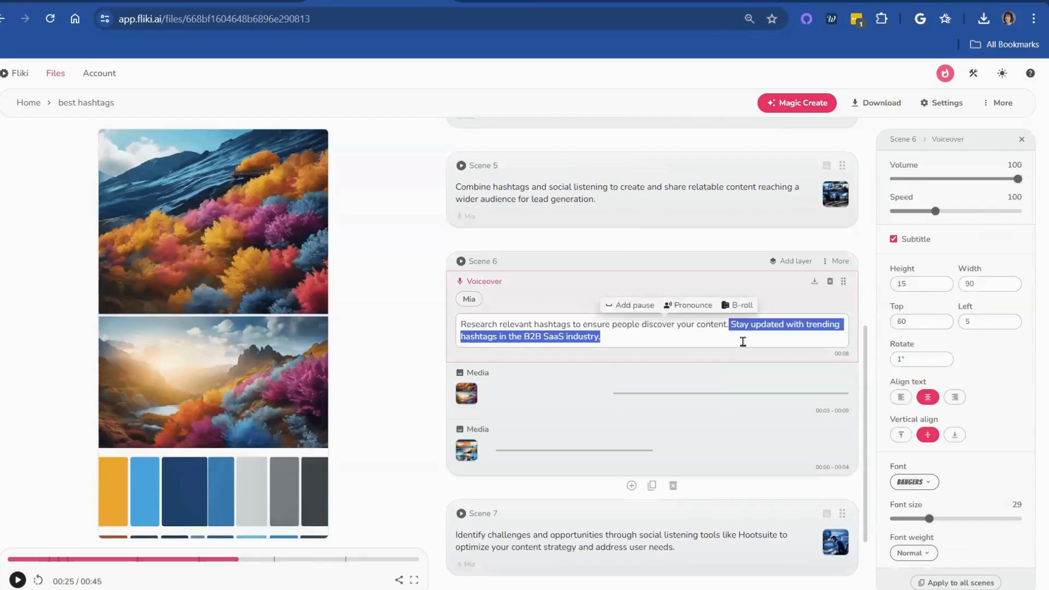
pyautogui.press('BackSpace')
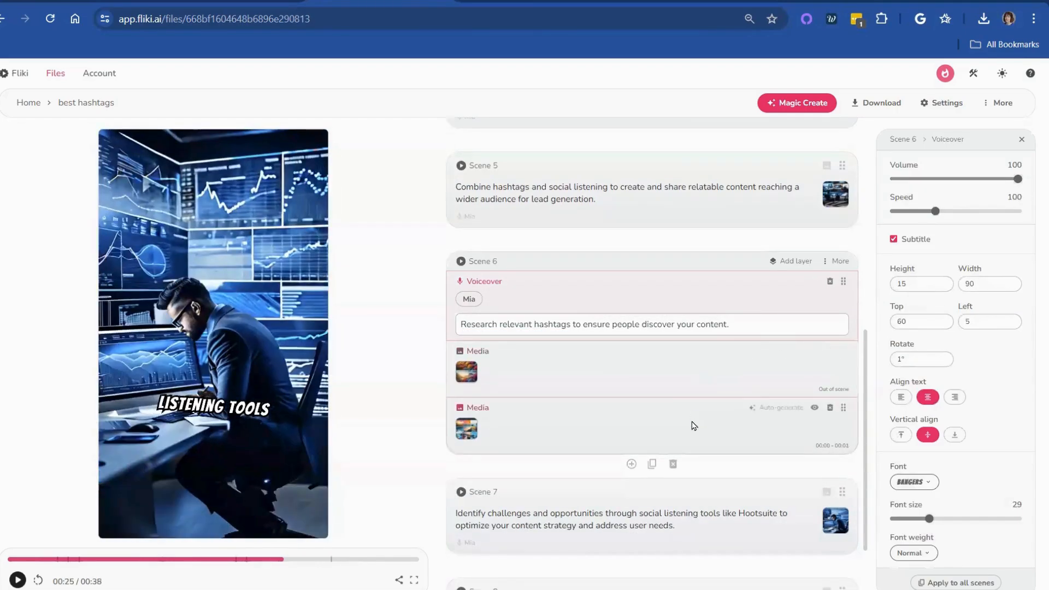
pyautogui.click(831, 409)
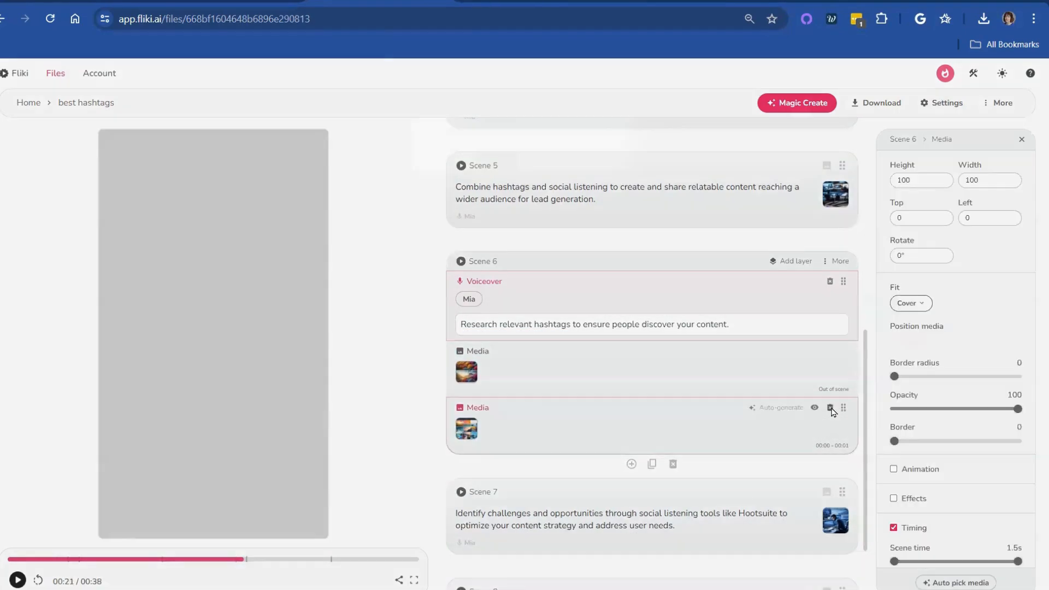
pyautogui.click(493, 161)
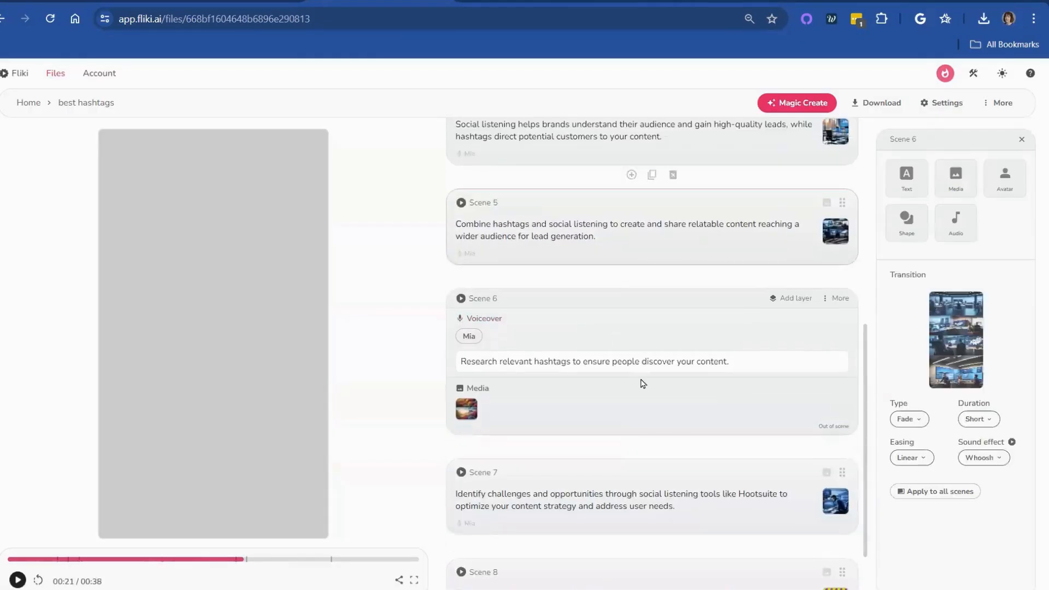
# Replace "Hootsuite" with "Brand24" in Scene 7's voiceover text.
pyautogui.scroll(-2, 642, 382)
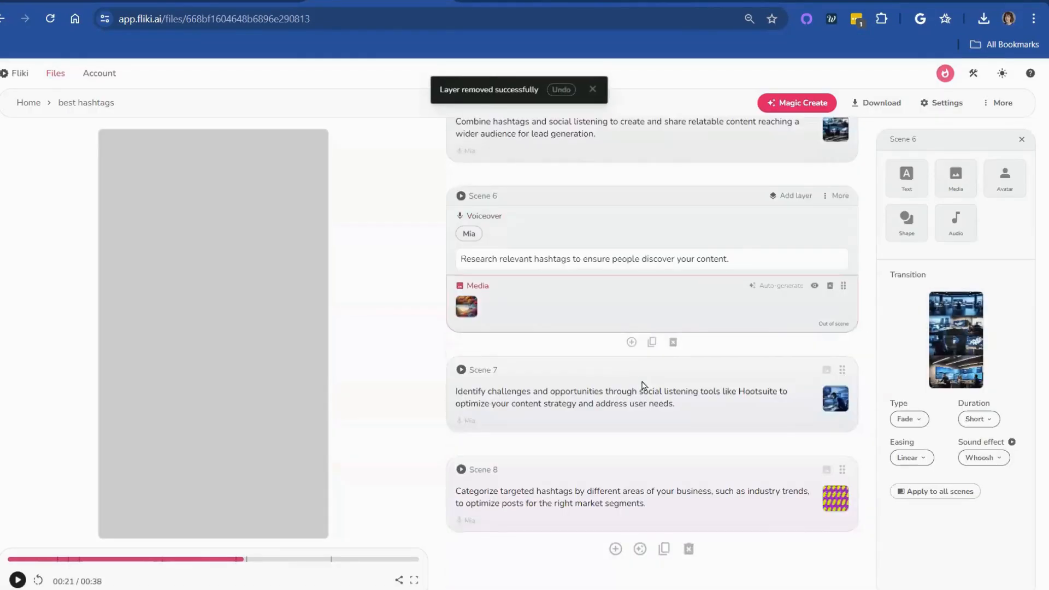
pyautogui.click(721, 405)
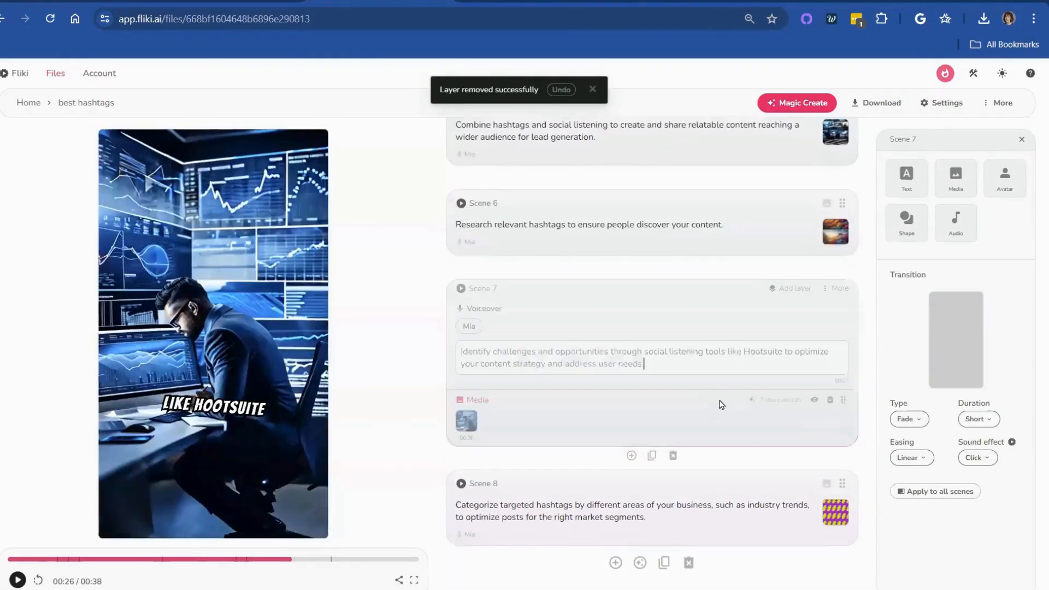
pyautogui.click(744, 355)
pyautogui.moveTo(745, 354); pyautogui.dragTo(778, 354)
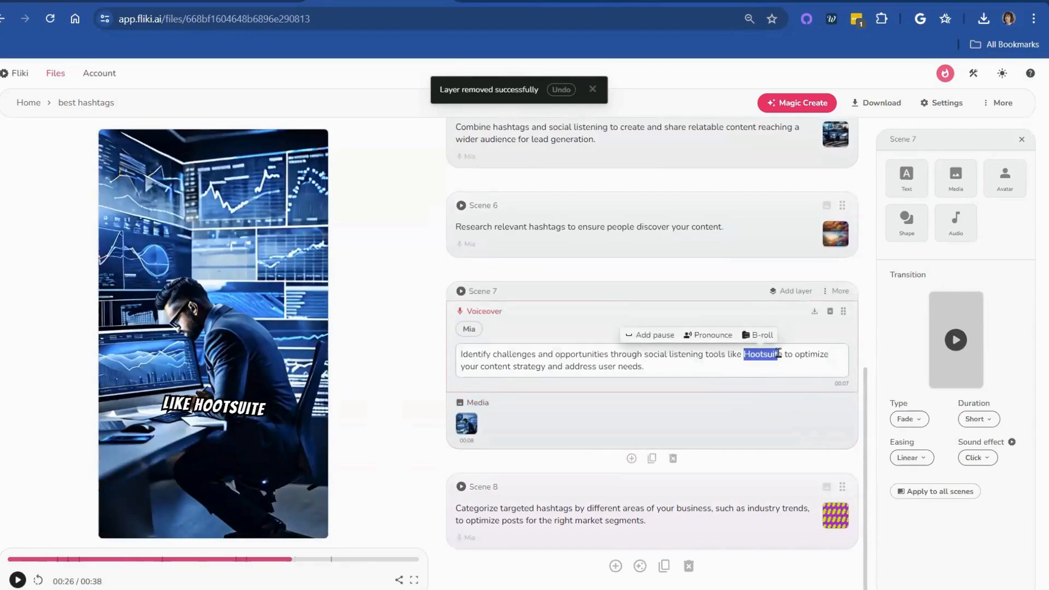
pyautogui.press('BackSpace')
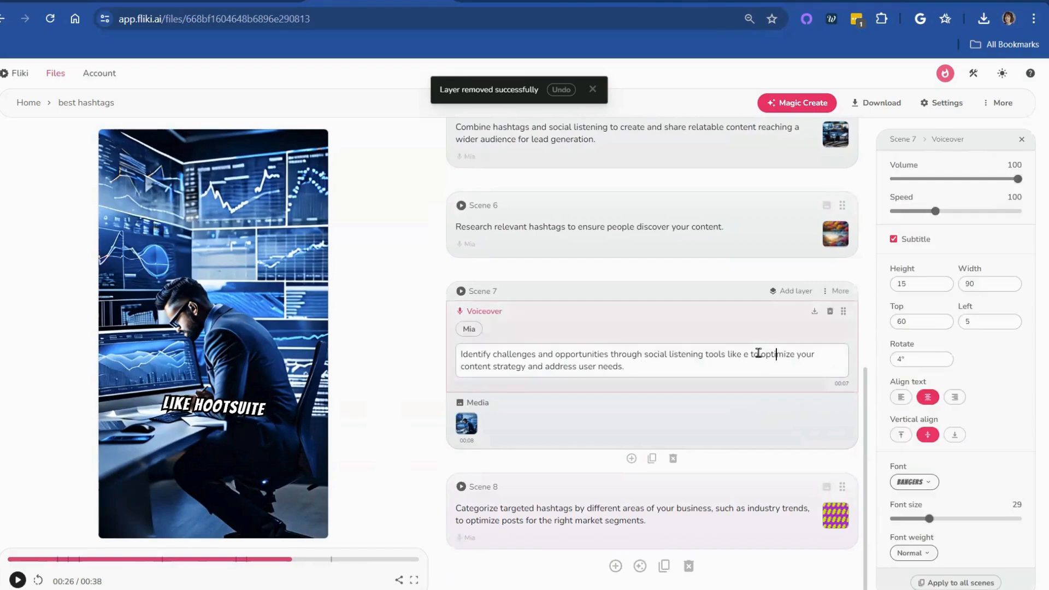
pyautogui.press('Delete')
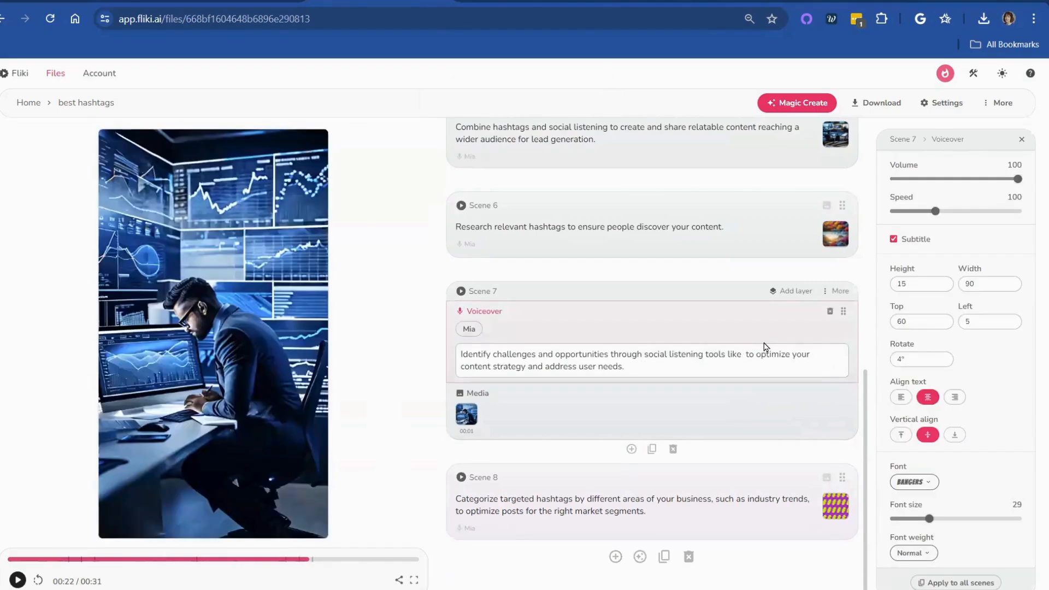
pyautogui.write('Brnd')
pyautogui.write('and')
pyautogui.write('24')
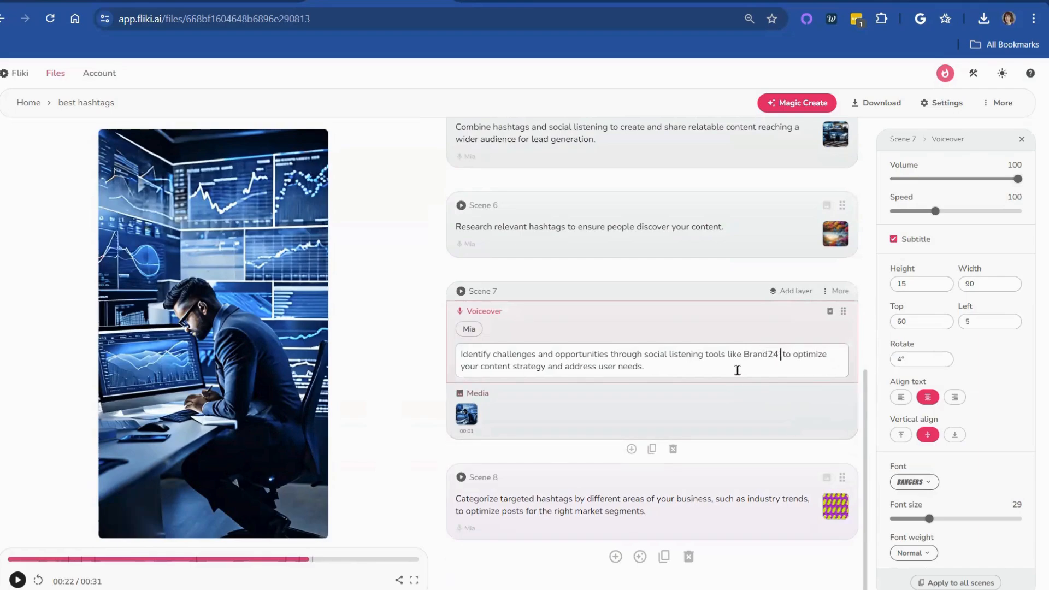
# Remove "and address user needs" from Scene 7's voiceover so it ends with "your content strategy".
pyautogui.click(651, 368)
pyautogui.moveTo(548, 366); pyautogui.dragTo(644, 355)
pyautogui.click(638, 367)
pyautogui.moveTo(546, 366); pyautogui.dragTo(657, 368)
pyautogui.press('BackSpace')
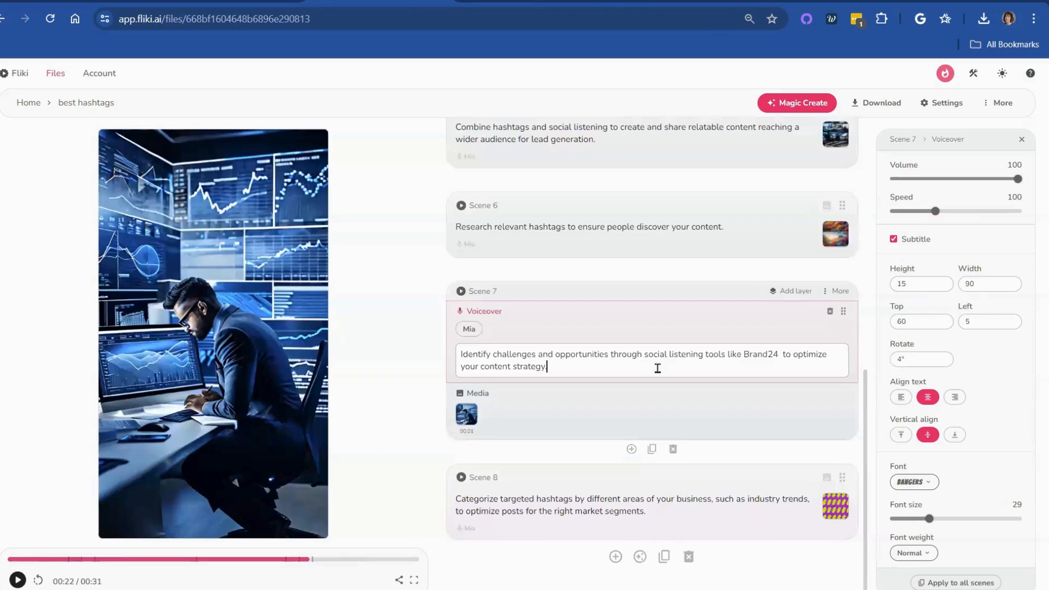
# Remove "for the right market segments" from Scene 8's voiceover so it ends with "to optimize posts.".
pyautogui.click(680, 510)
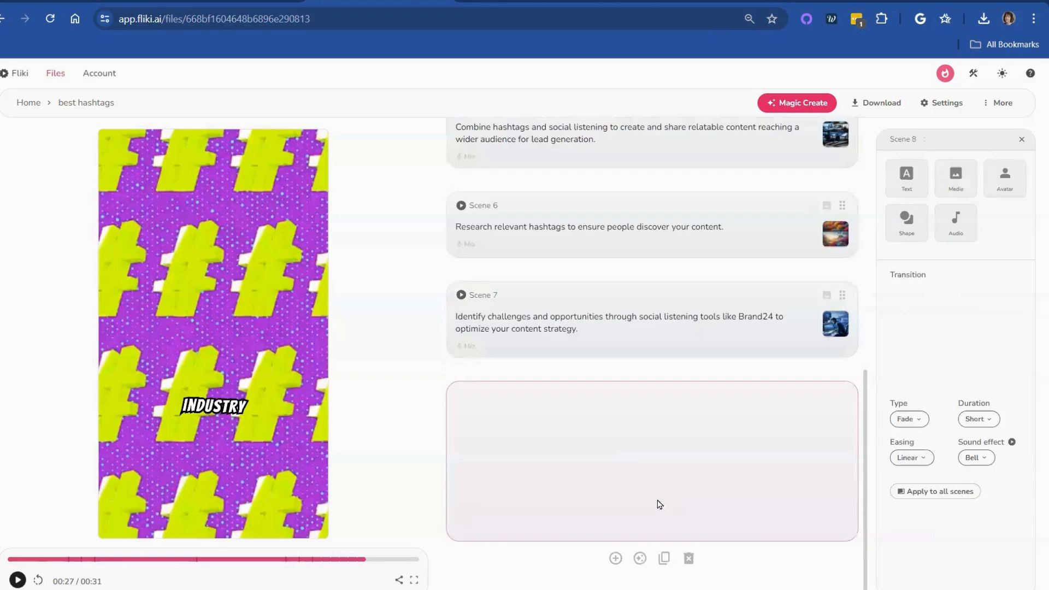
pyautogui.moveTo(518, 455); pyautogui.dragTo(727, 454)
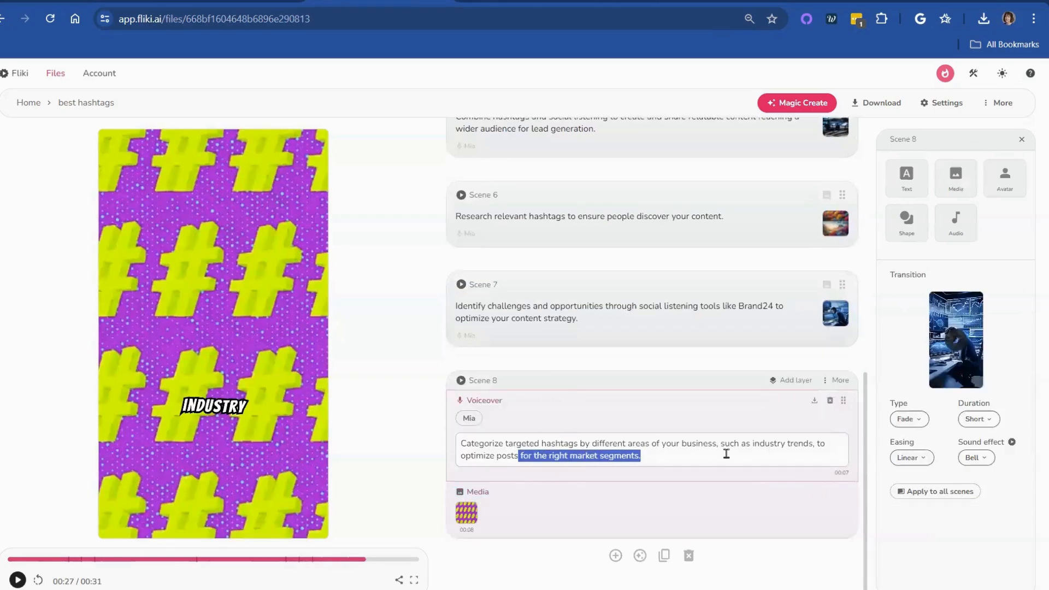
pyautogui.press('BackSpace')
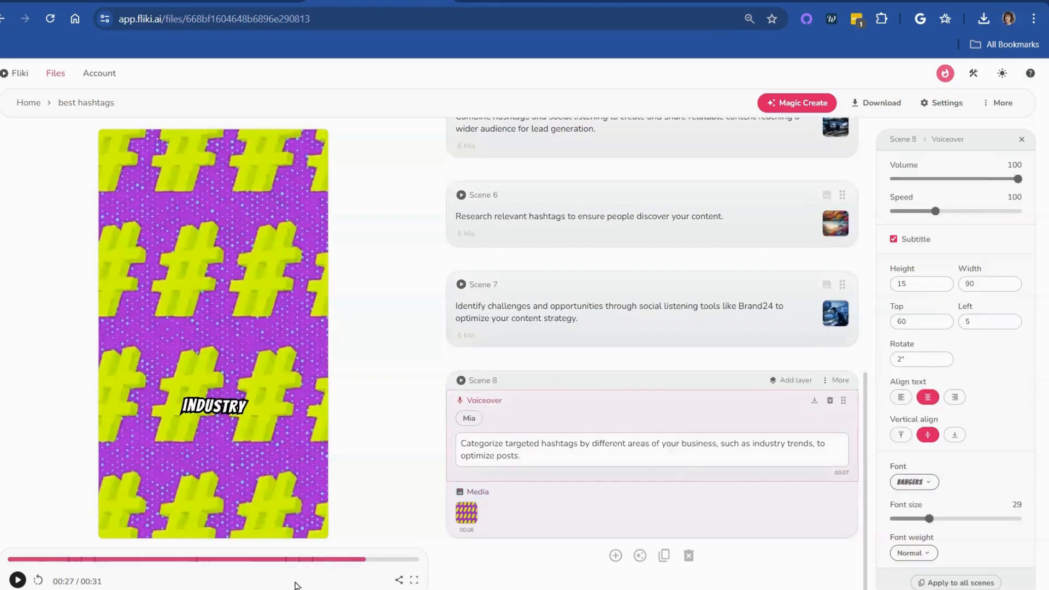
# Rewind the video to the beginning and play its preview.
pyautogui.moveTo(354, 559); pyautogui.dragTo(6, 563)
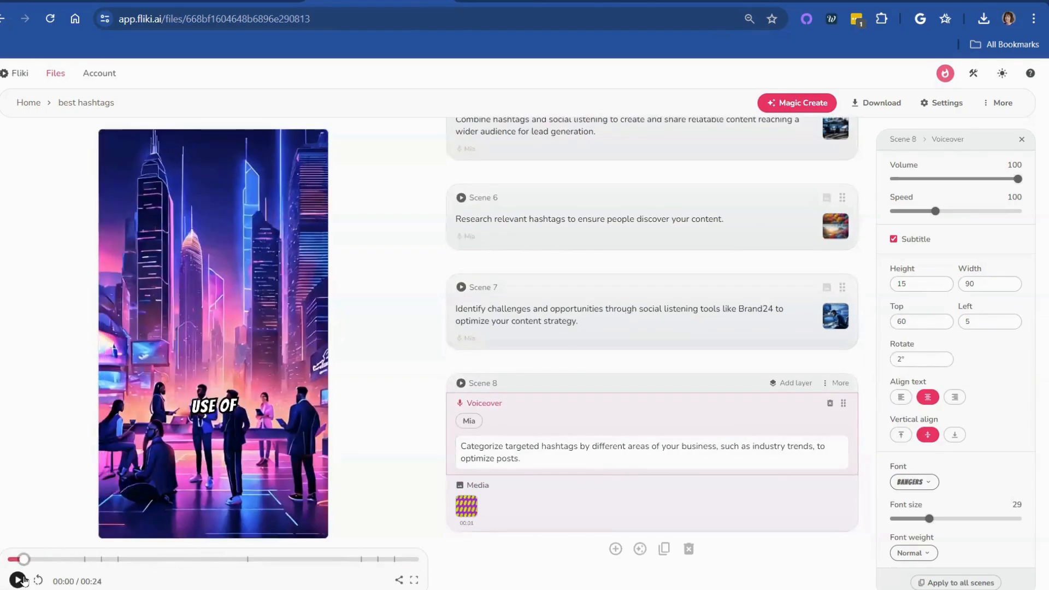
pyautogui.click(20, 581)
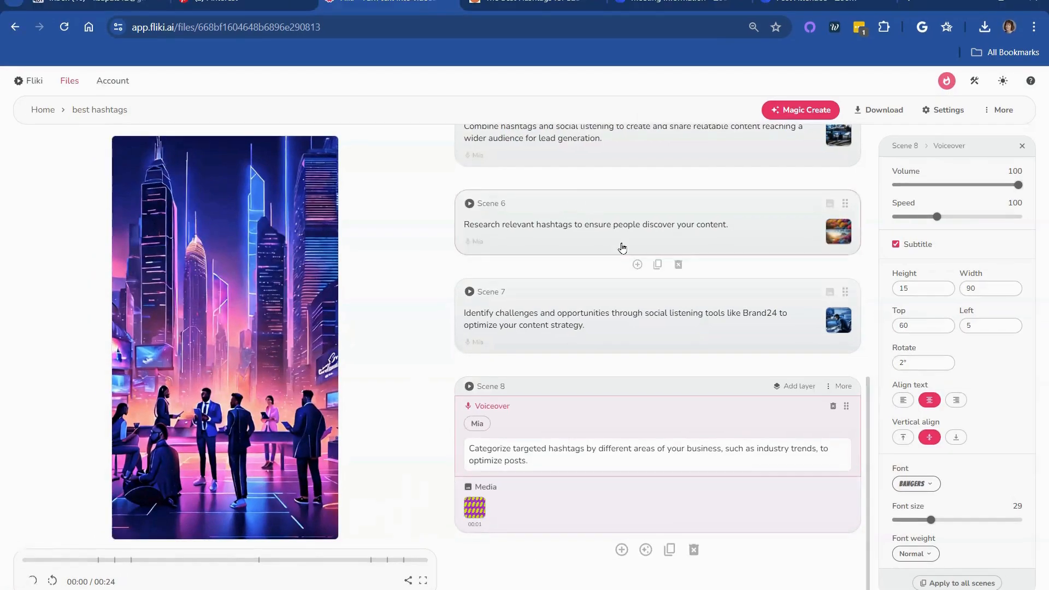
pyautogui.scroll(10, 622, 248)
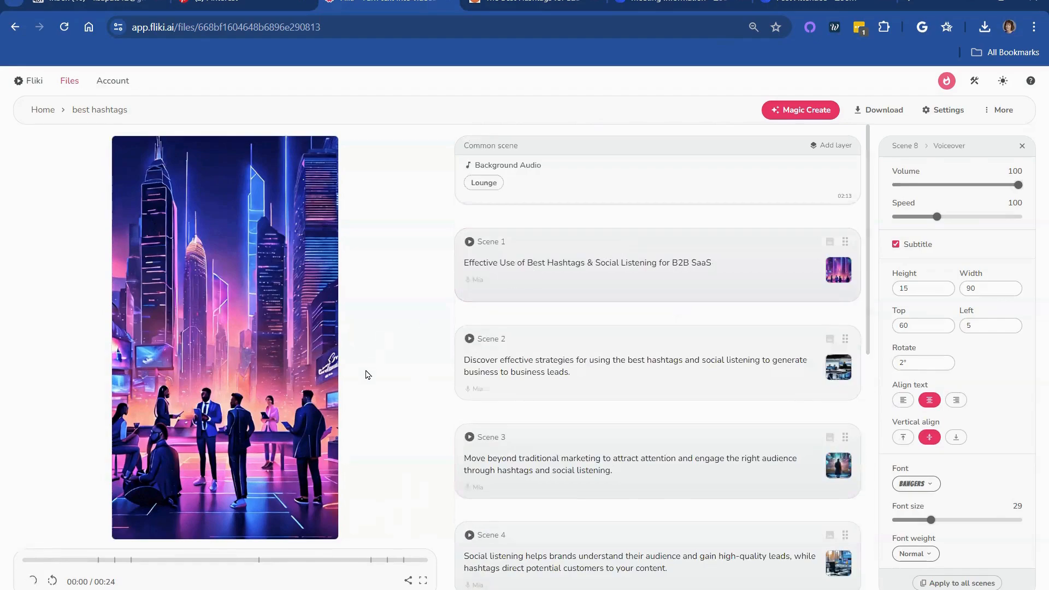
# Delete Scene 1, the "Effective Use of Best Hashtags & Social Listening for B2B SaaS" scene, and play the preview.
pyautogui.moveTo(811, 278)
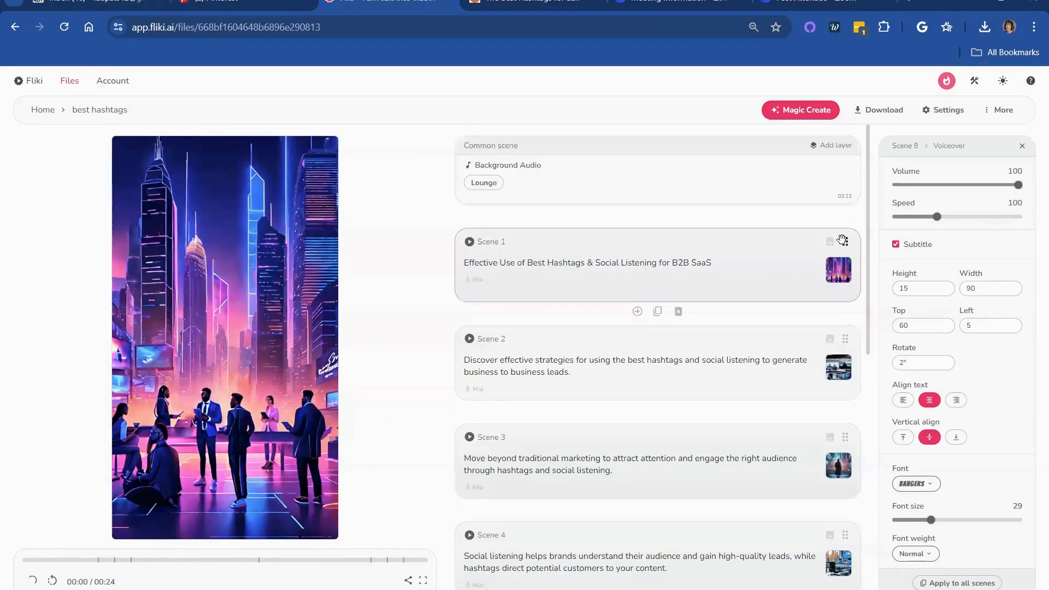
pyautogui.click(678, 312)
pyautogui.click(501, 167)
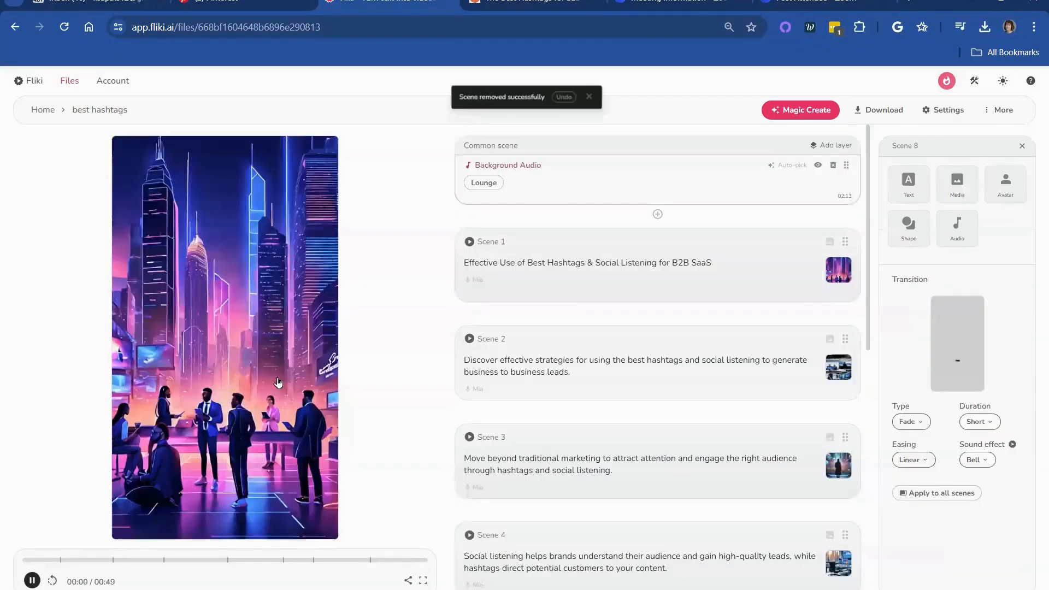
pyautogui.click(32, 581)
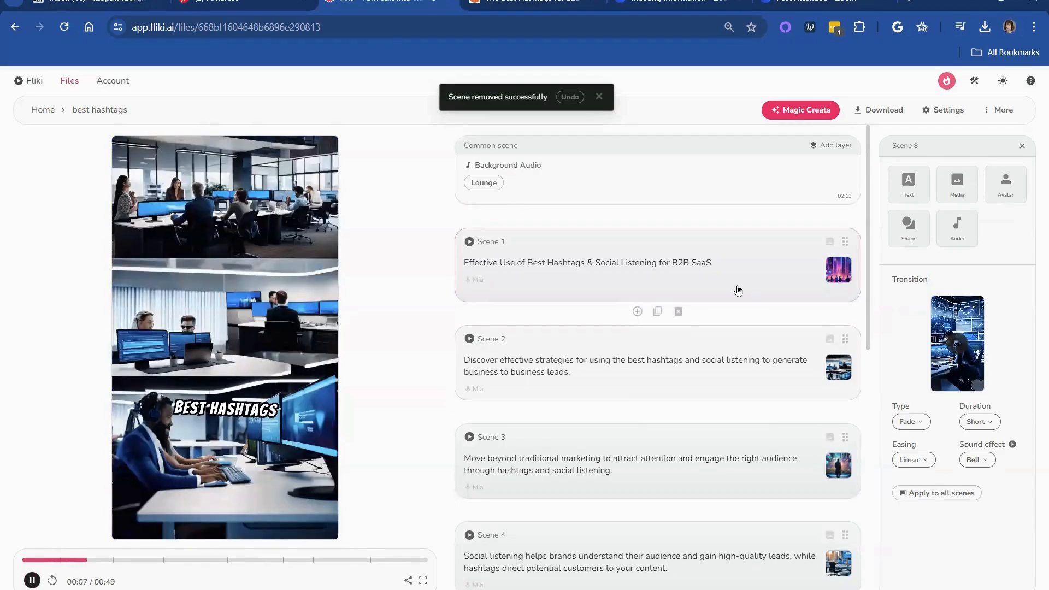
# Reword the end of the opening title scene's voiceover from "B2B SaaS" to "Business to business".
pyautogui.click(688, 264)
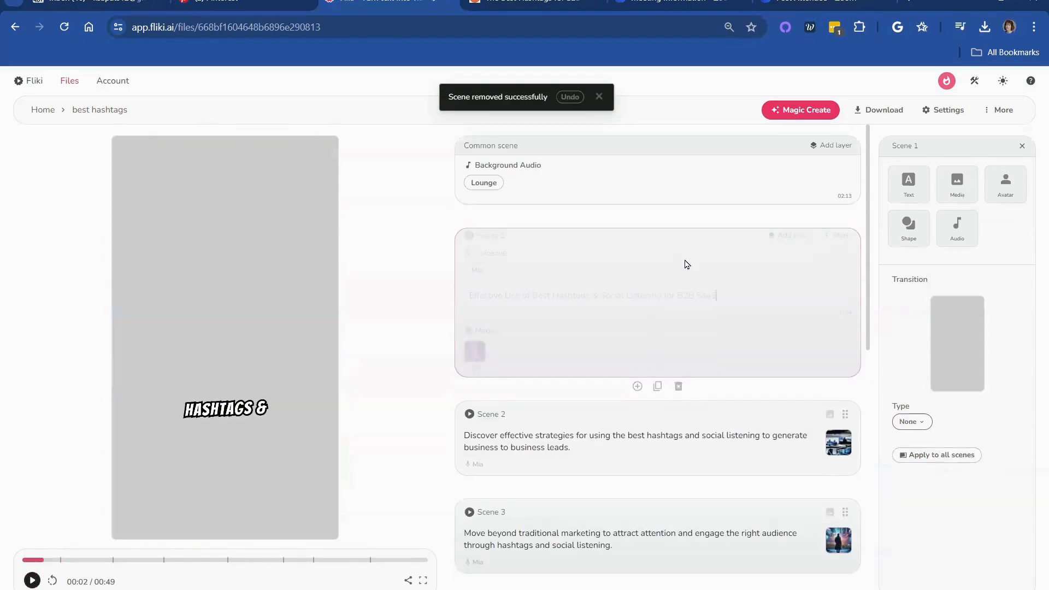
pyautogui.click(683, 300)
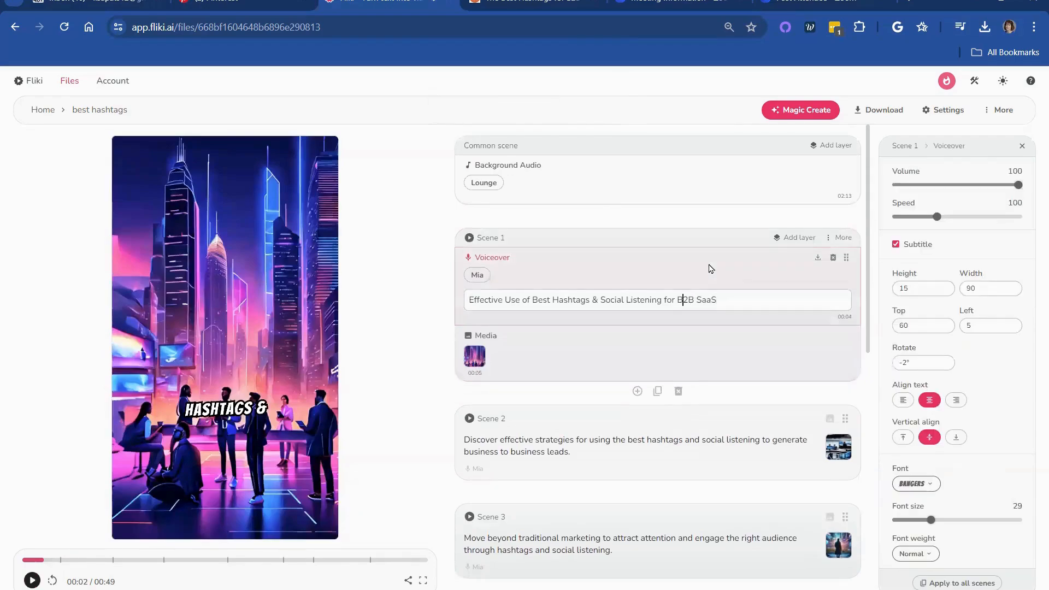
pyautogui.press('Delete')
pyautogui.press('Delete')
pyautogui.write('usiness to business')
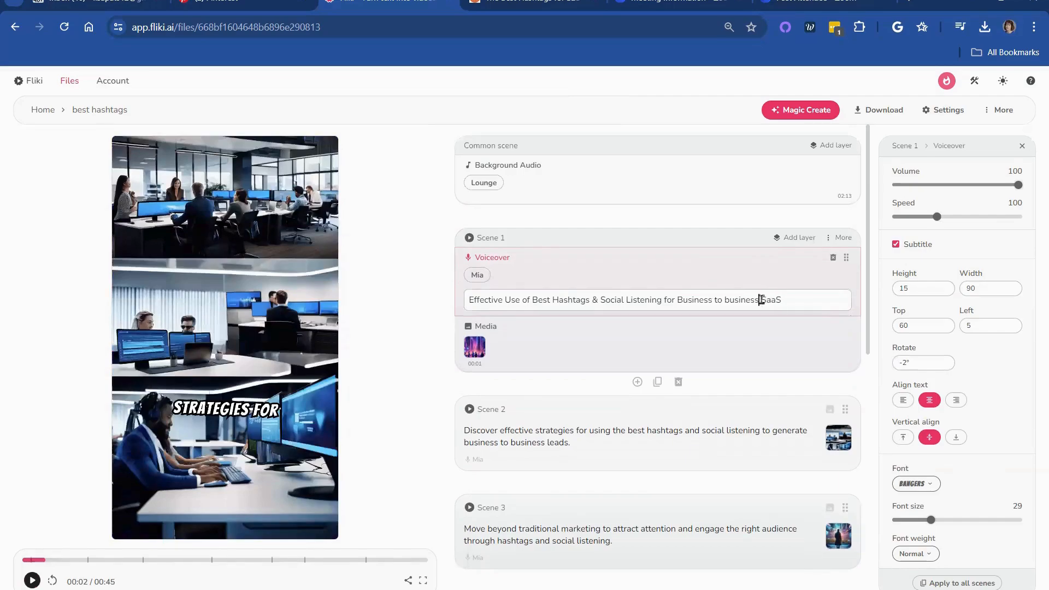
pyautogui.moveTo(761, 300); pyautogui.dragTo(817, 298)
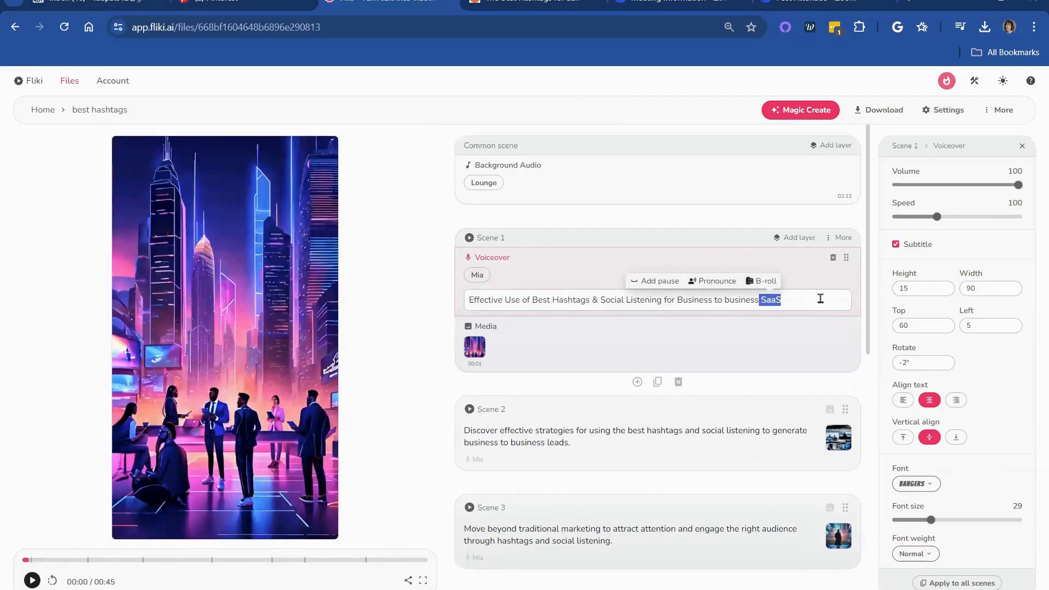
pyautogui.press('BackSpace')
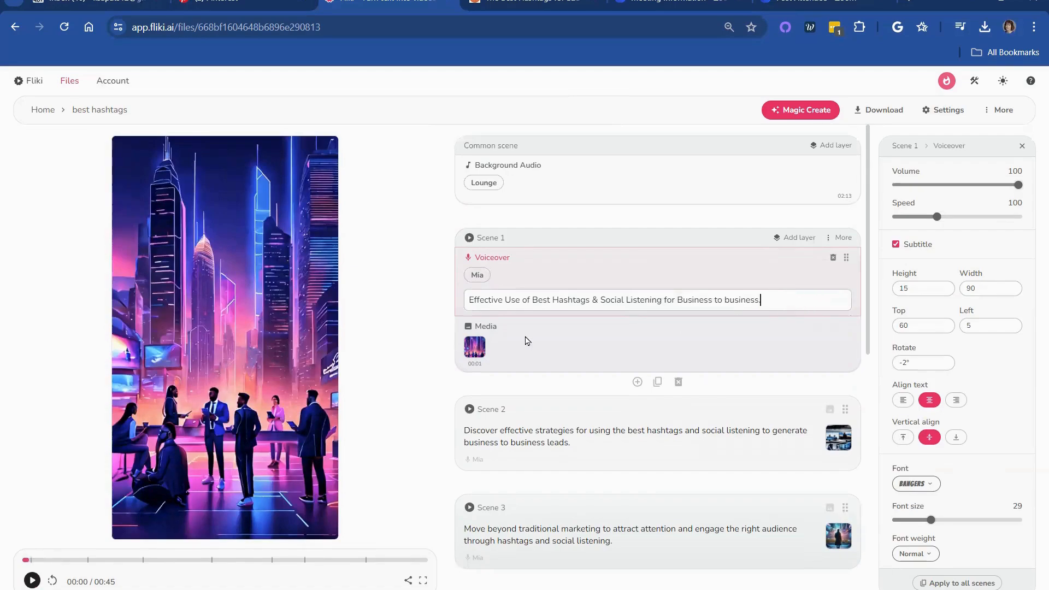
# Play the video preview from the start and check the scenes' voiceover text and visuals.
pyautogui.click(32, 580)
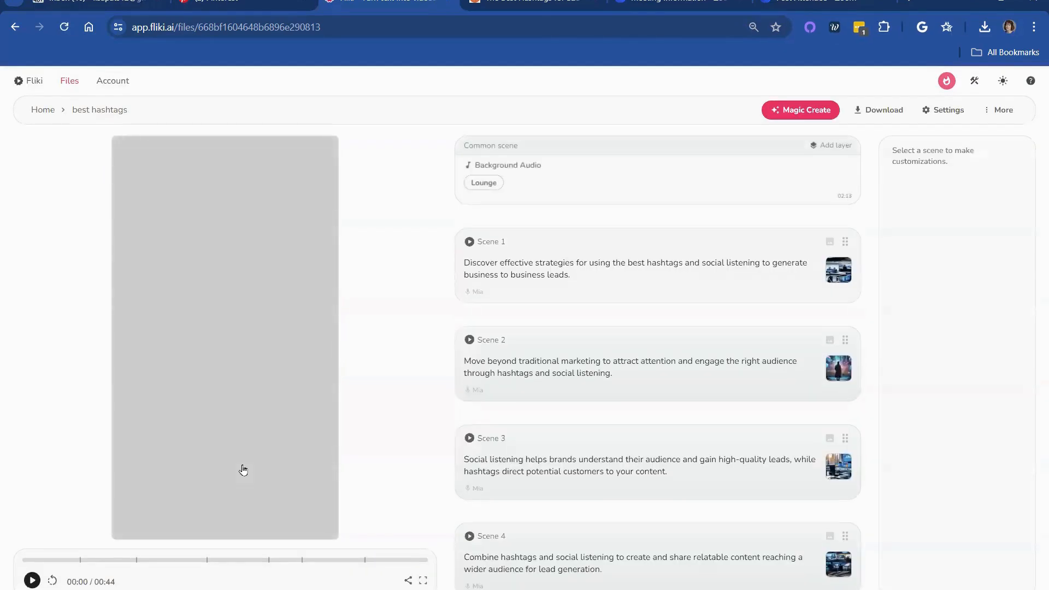
pyautogui.click(33, 581)
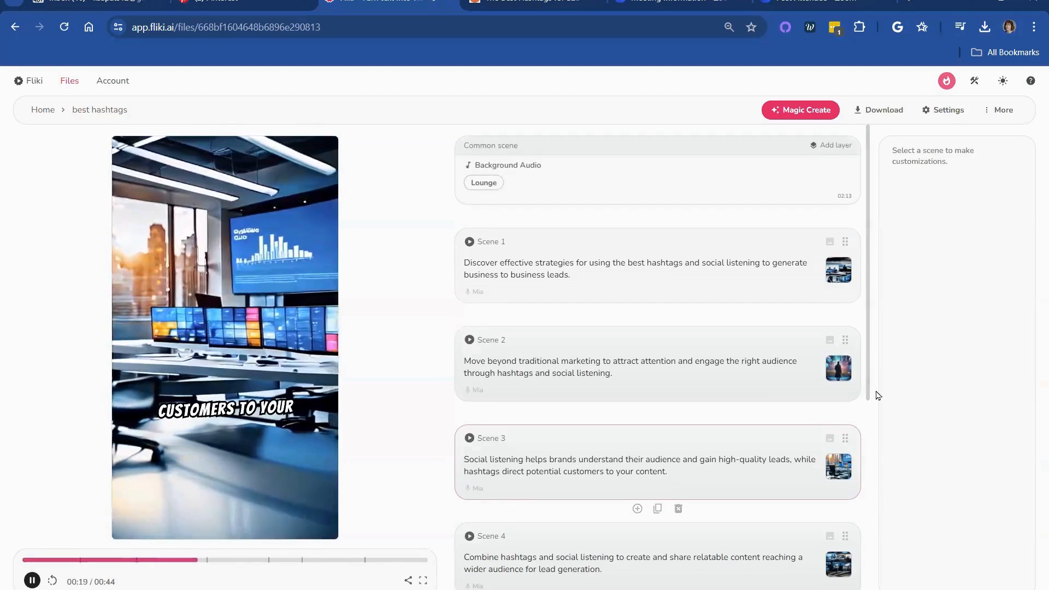
pyautogui.moveTo(871, 366); pyautogui.dragTo(867, 517)
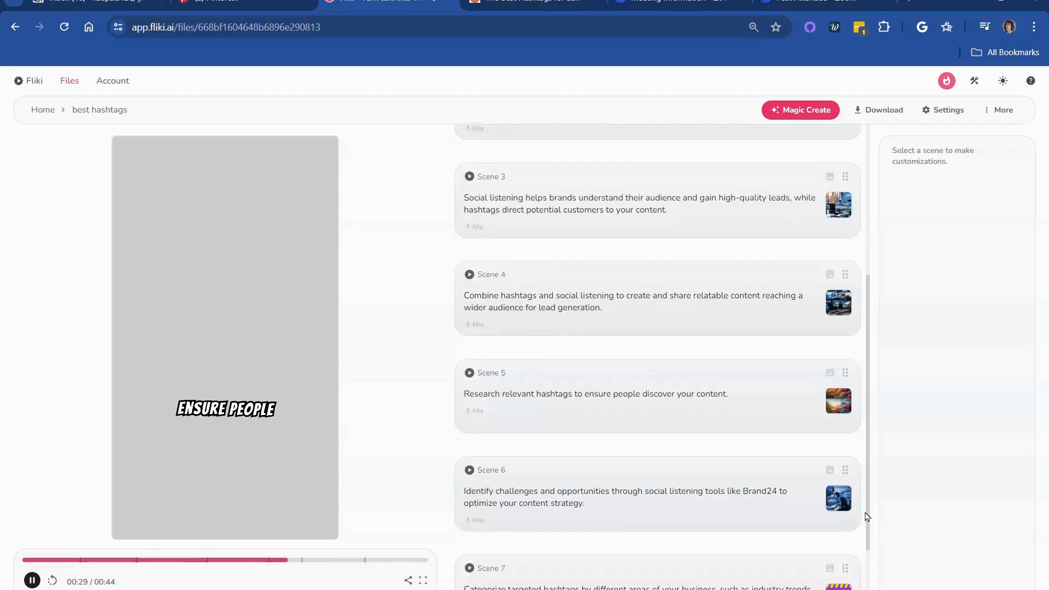
pyautogui.moveTo(867, 517); pyautogui.dragTo(765, 484)
pyautogui.scroll(-1, 780, 519)
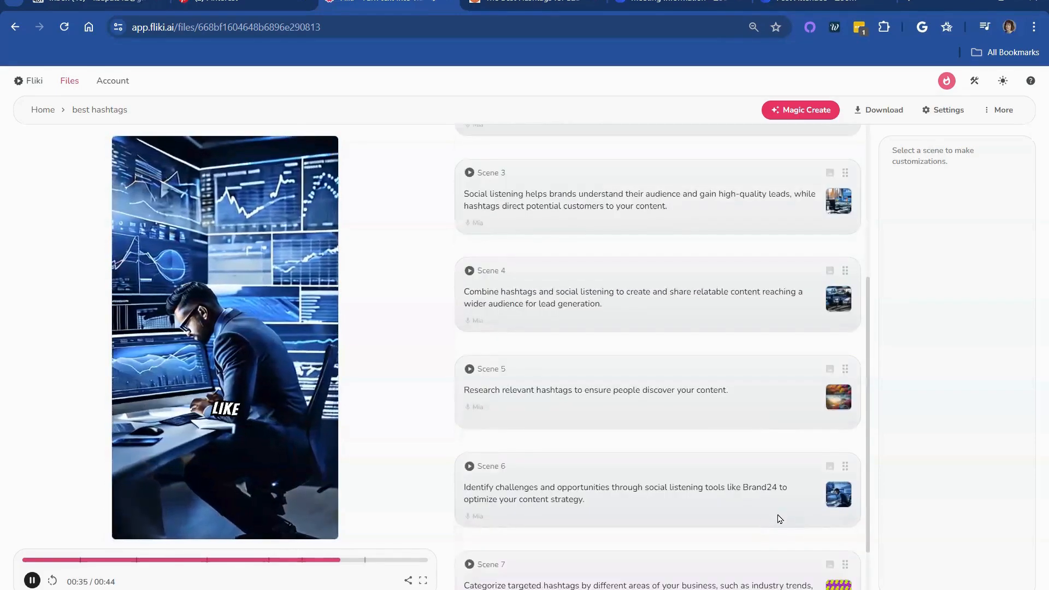
pyautogui.scroll(3, 780, 519)
pyautogui.scroll(-2, 773, 481)
pyautogui.scroll(1, 773, 473)
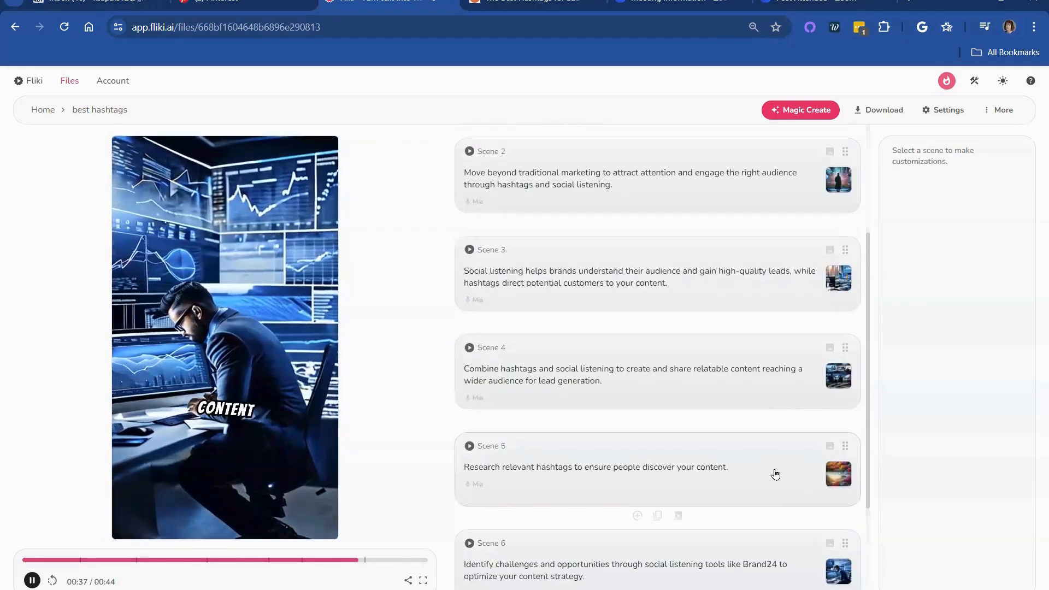
# Add a second media layer to Scene 5, "Research relevant hashtags", and open the media library for it.
pyautogui.click(752, 472)
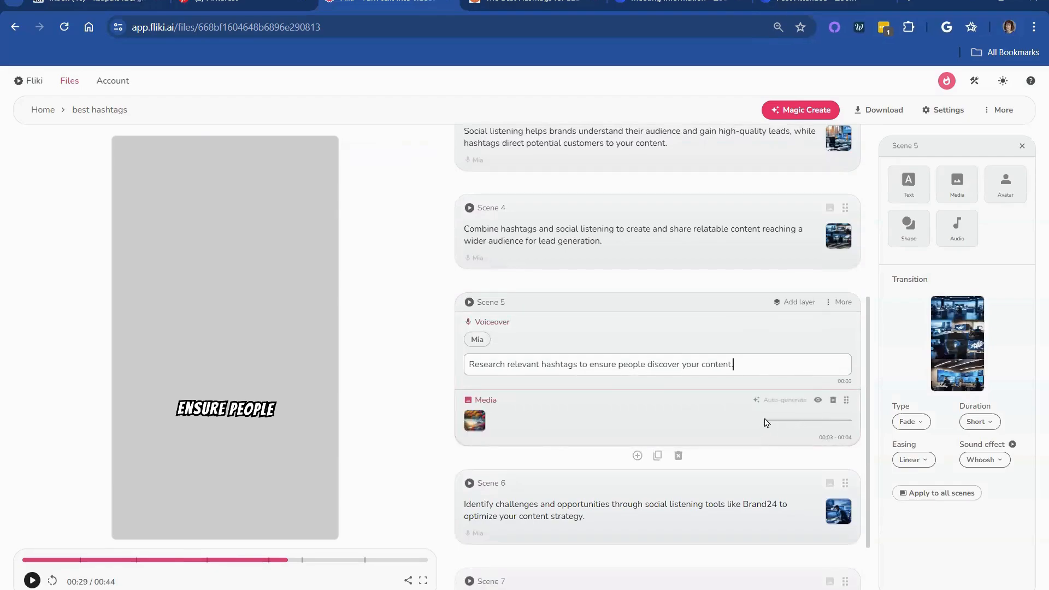
pyautogui.click(744, 425)
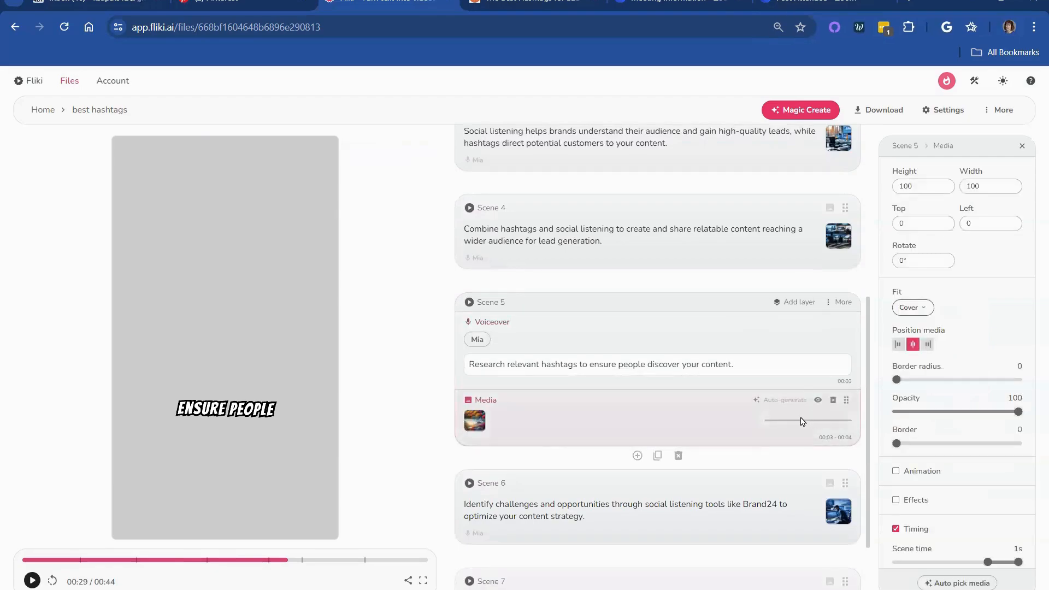
pyautogui.click(798, 305)
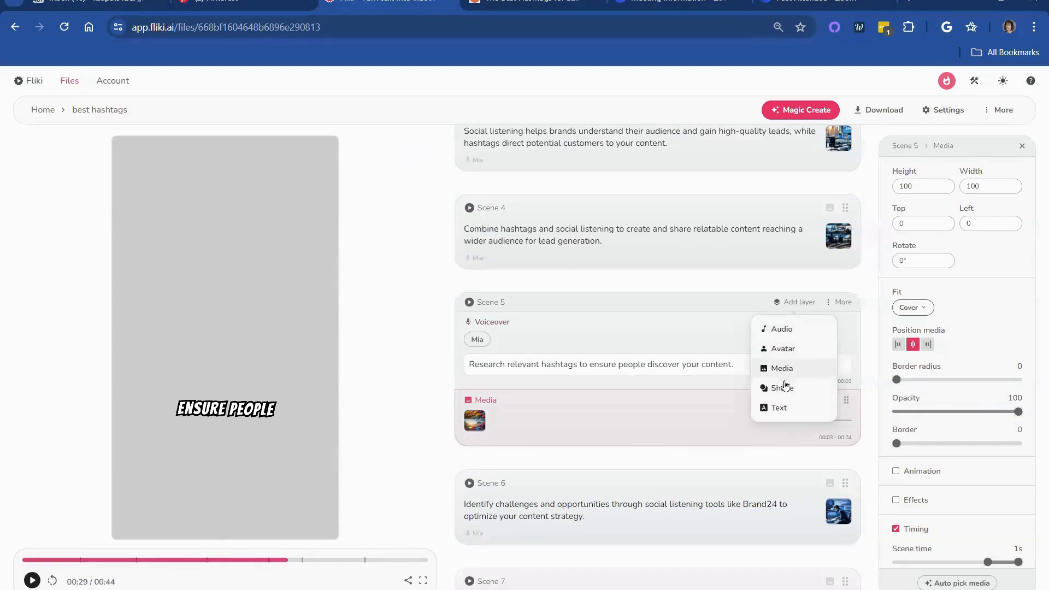
pyautogui.click(783, 369)
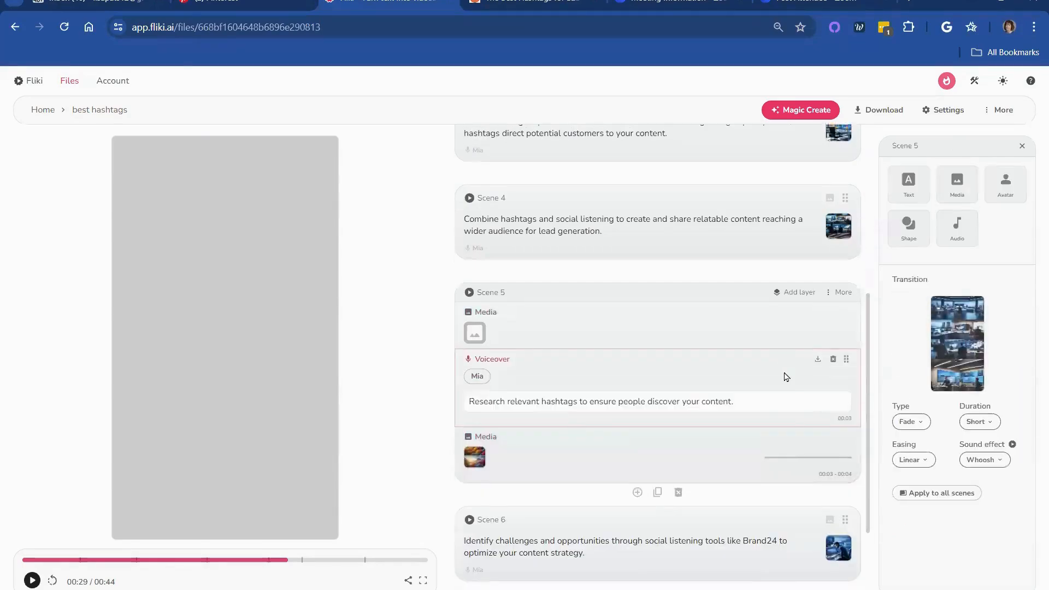
pyautogui.click(474, 315)
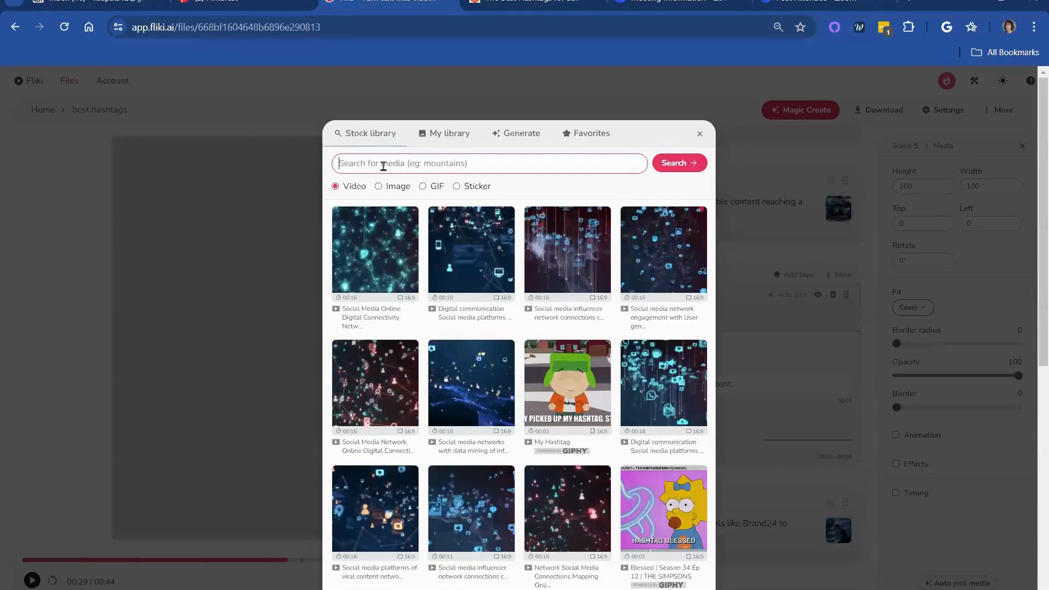
# Search the stock videos for "hashtag", use the purple neon hashtag clip in Scene 5's new media layer, and play the preview.
pyautogui.write('ahs')
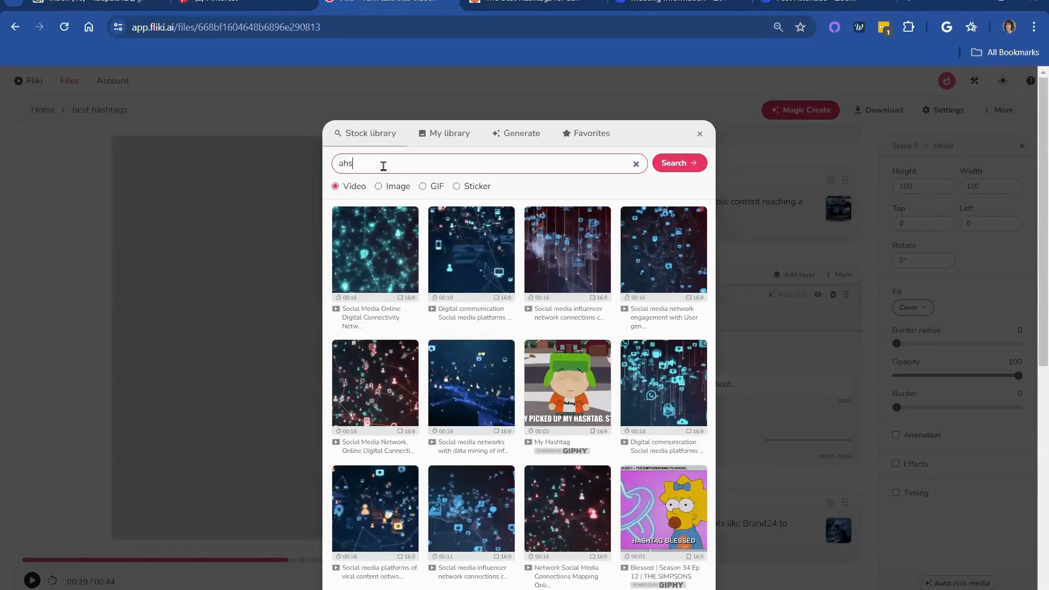
pyautogui.press('BackSpace')
pyautogui.press('BackSpace')
pyautogui.write('hashtag')
pyautogui.press('Return')
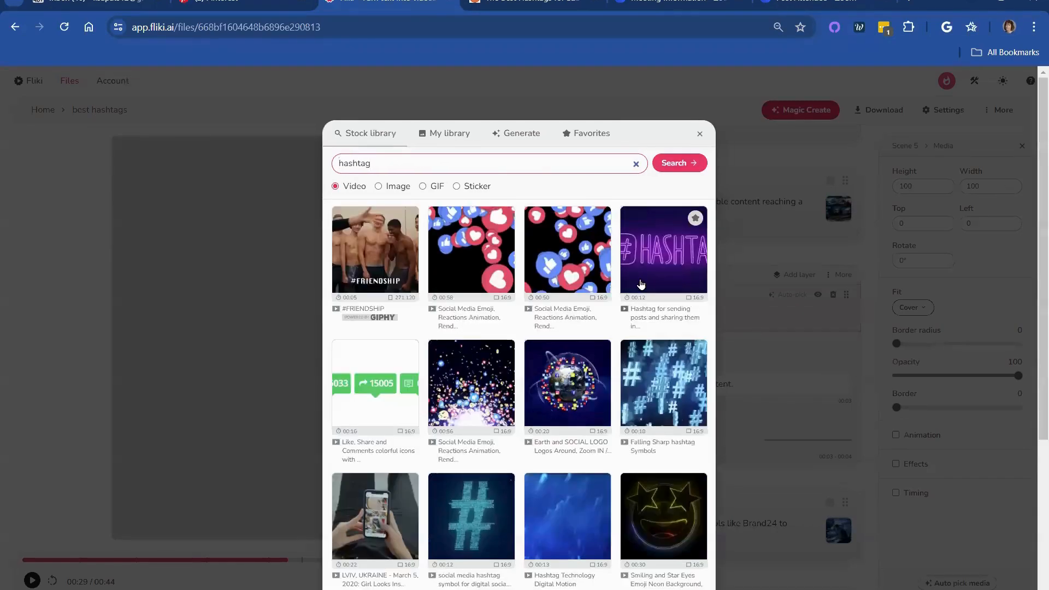
pyautogui.click(700, 134)
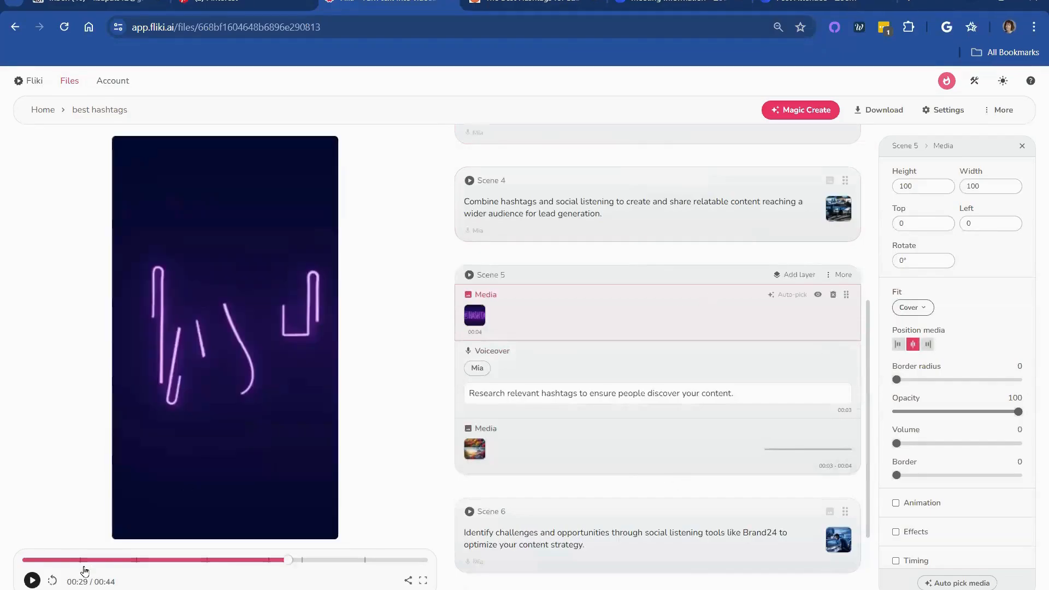
pyautogui.click(33, 580)
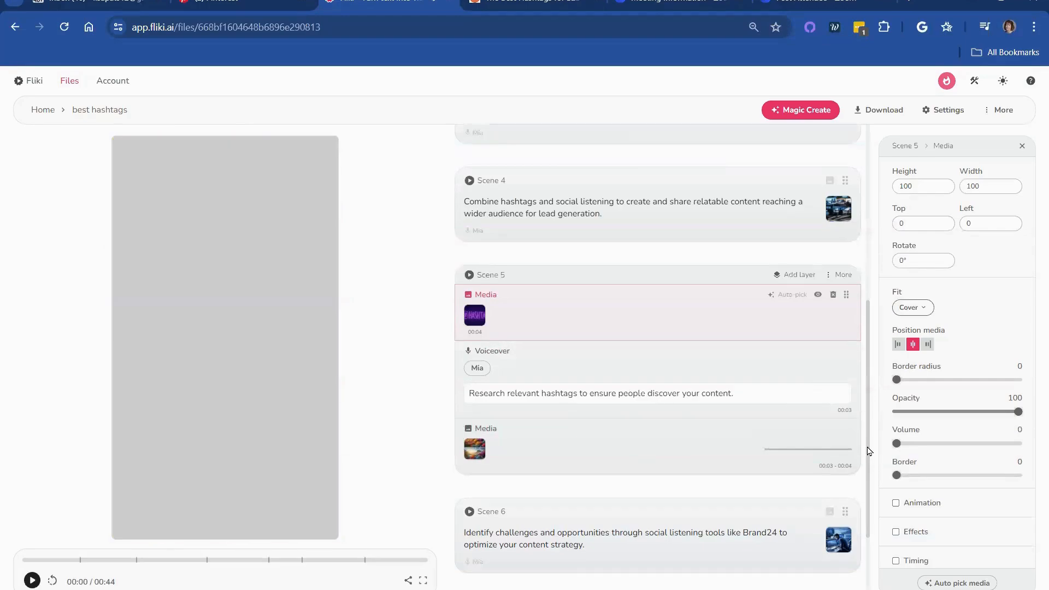
# Export the finished video at 1080p in mp4 format.
pyautogui.click(873, 112)
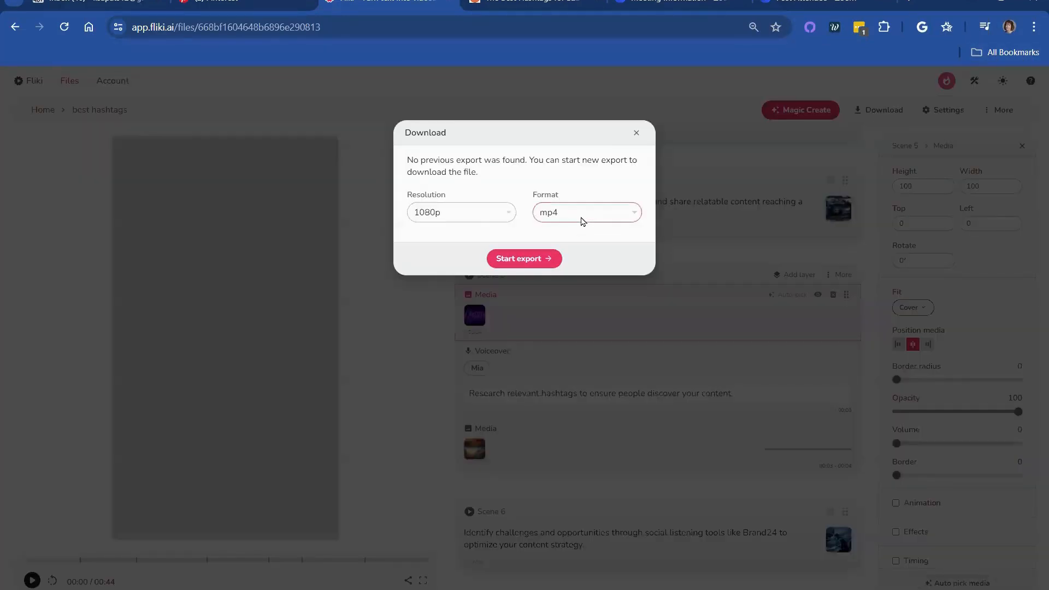
pyautogui.click(498, 259)
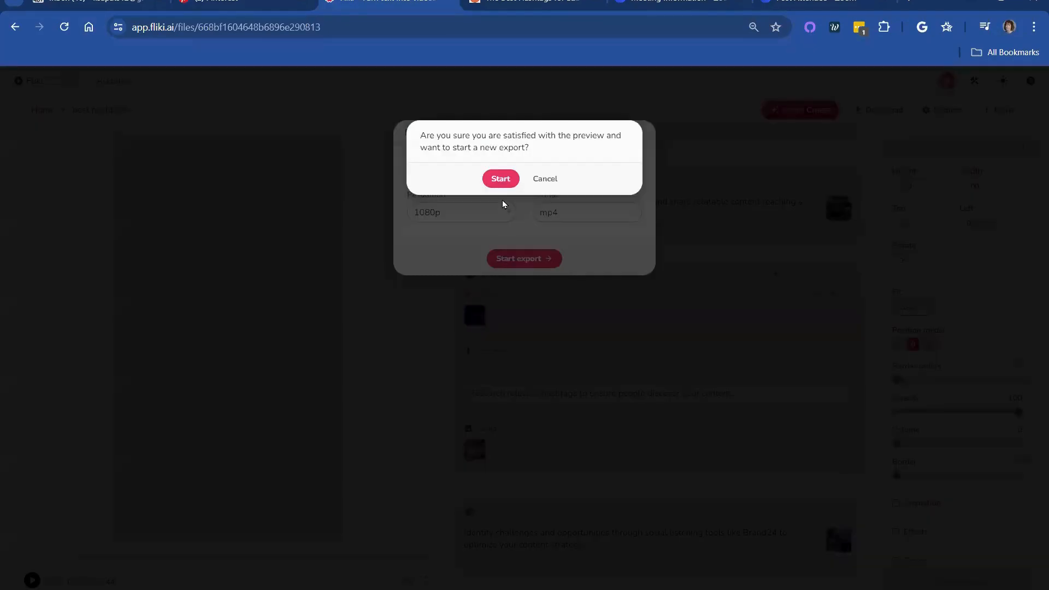
pyautogui.click(504, 178)
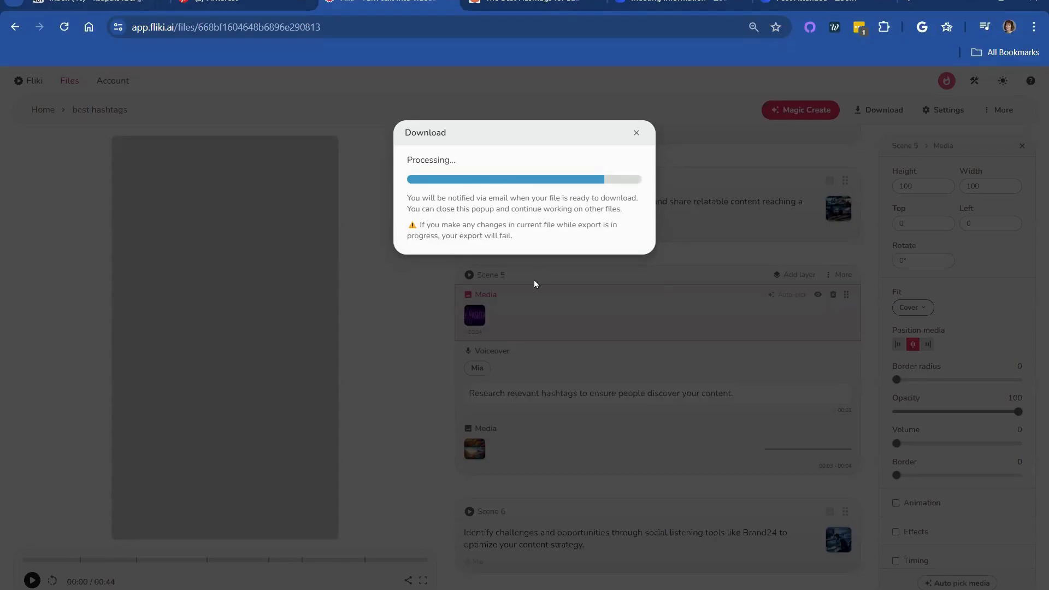
# Switch to Pinterest, open the Inspire To Thrive profile, and examine the view statistics of its created pins.
pyautogui.click(241, 2)
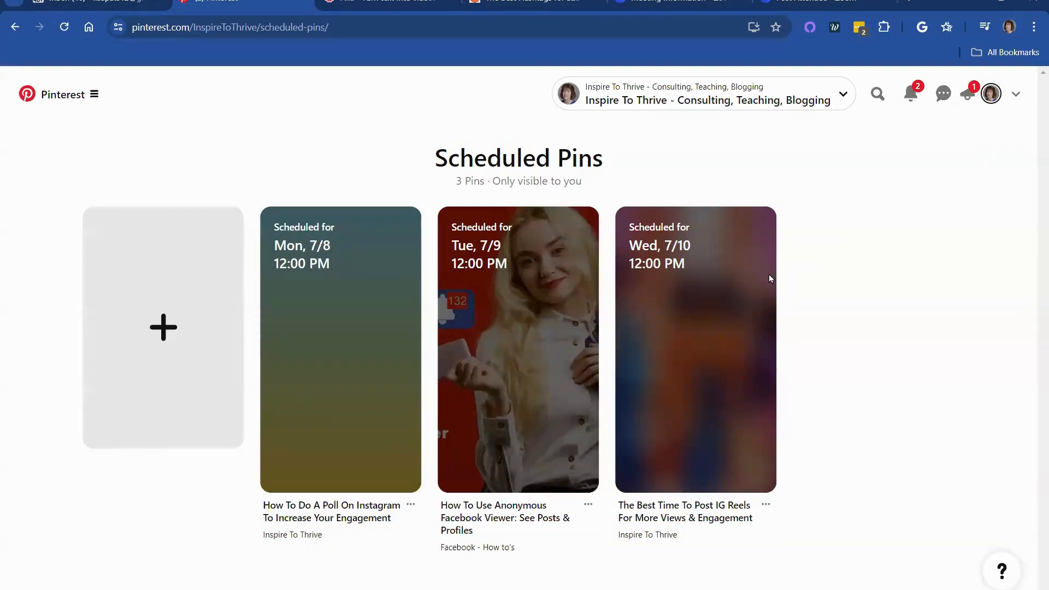
pyautogui.click(992, 101)
pyautogui.scroll(-6, 704, 249)
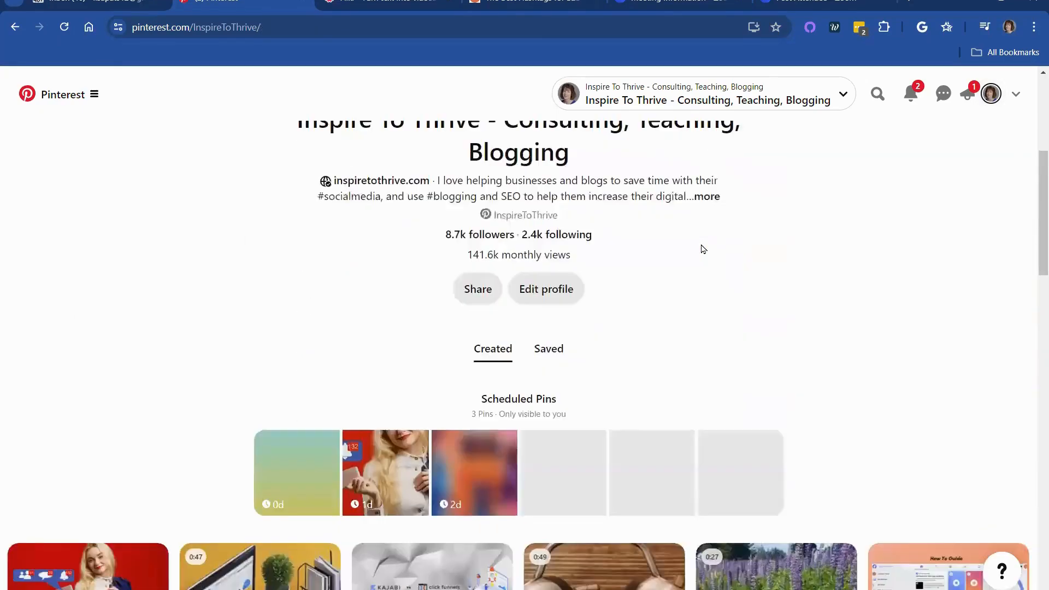
pyautogui.scroll(-5, 703, 249)
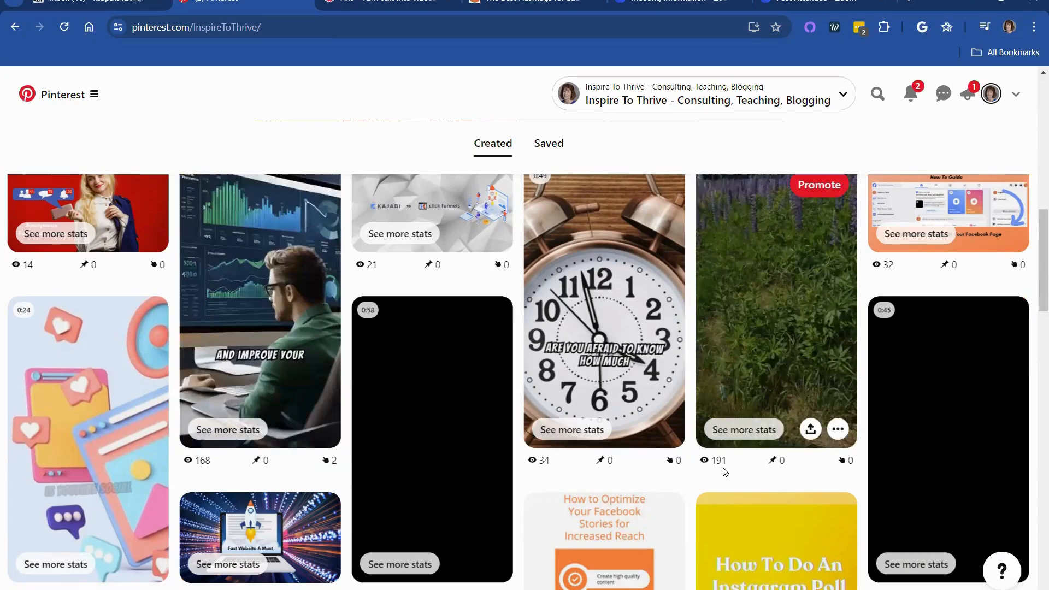
pyautogui.scroll(-2, 725, 472)
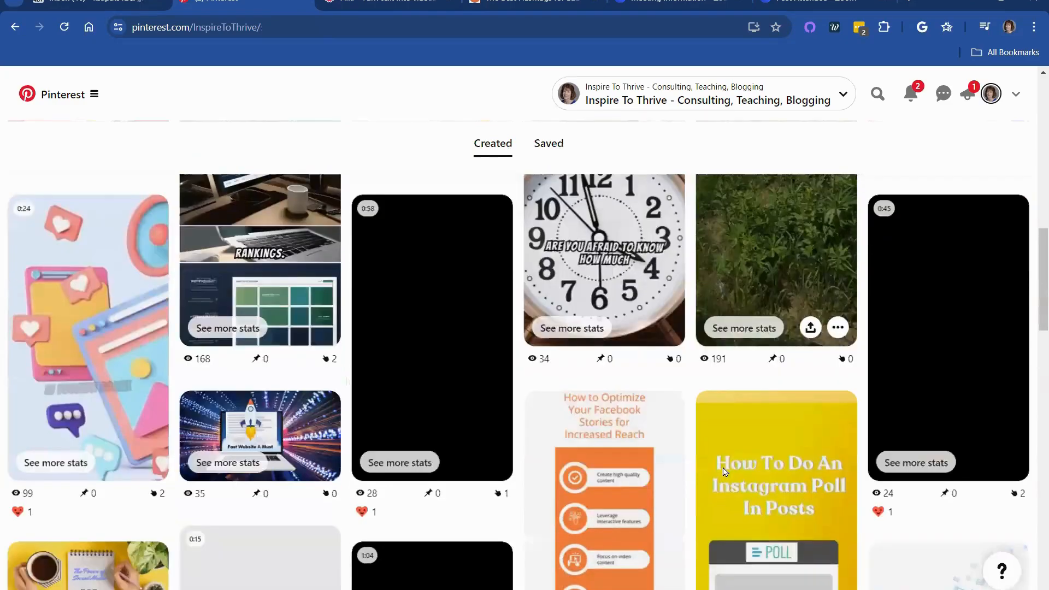
# Compare the view, save and click counts of video pins and image pins across the older created pins on the profile.
pyautogui.scroll(-8, 724, 468)
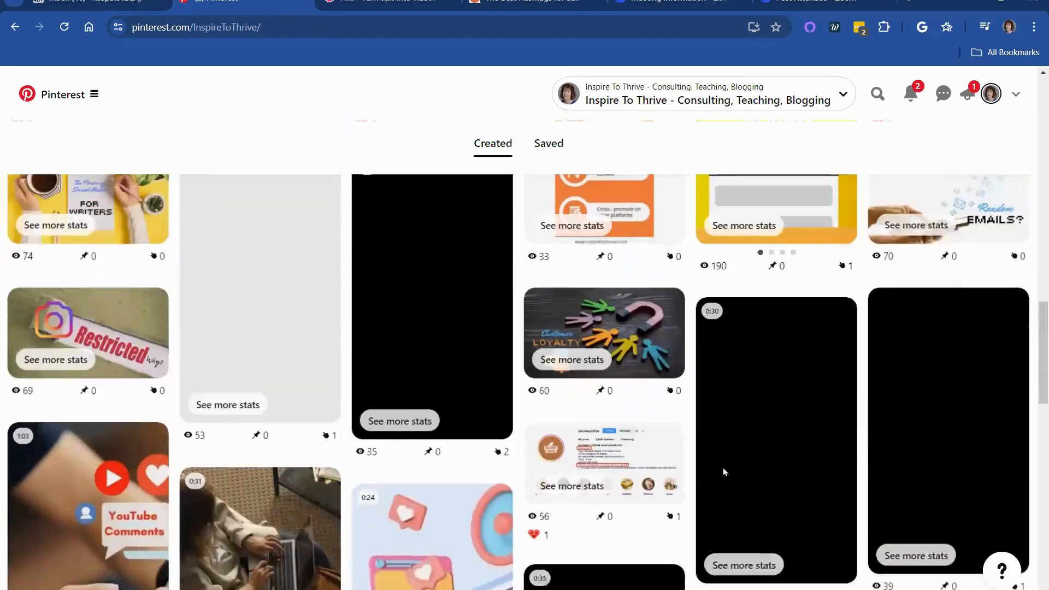
pyautogui.scroll(-5, 723, 468)
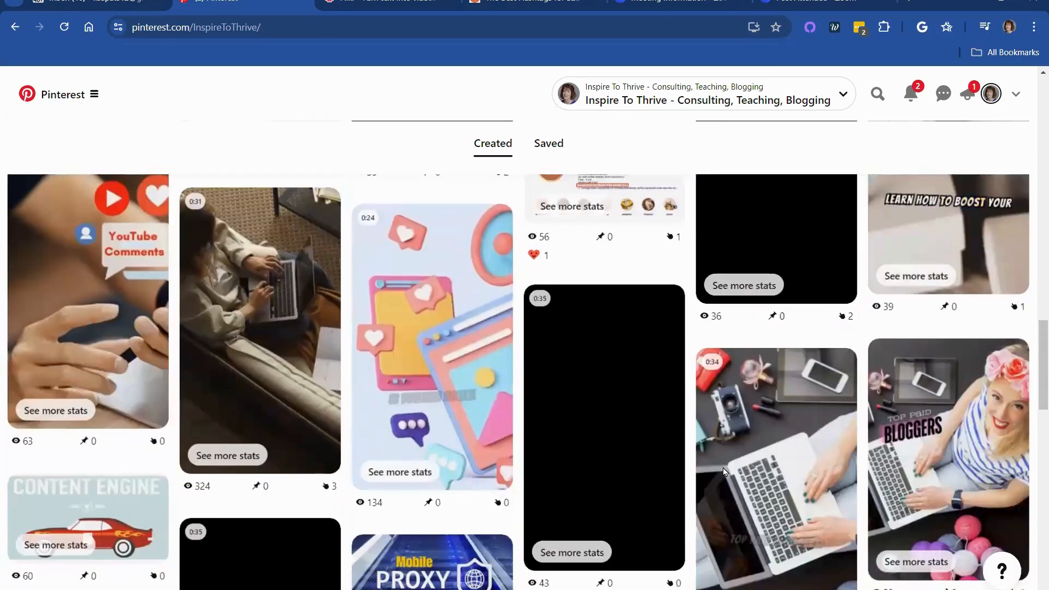
pyautogui.scroll(-5, 723, 468)
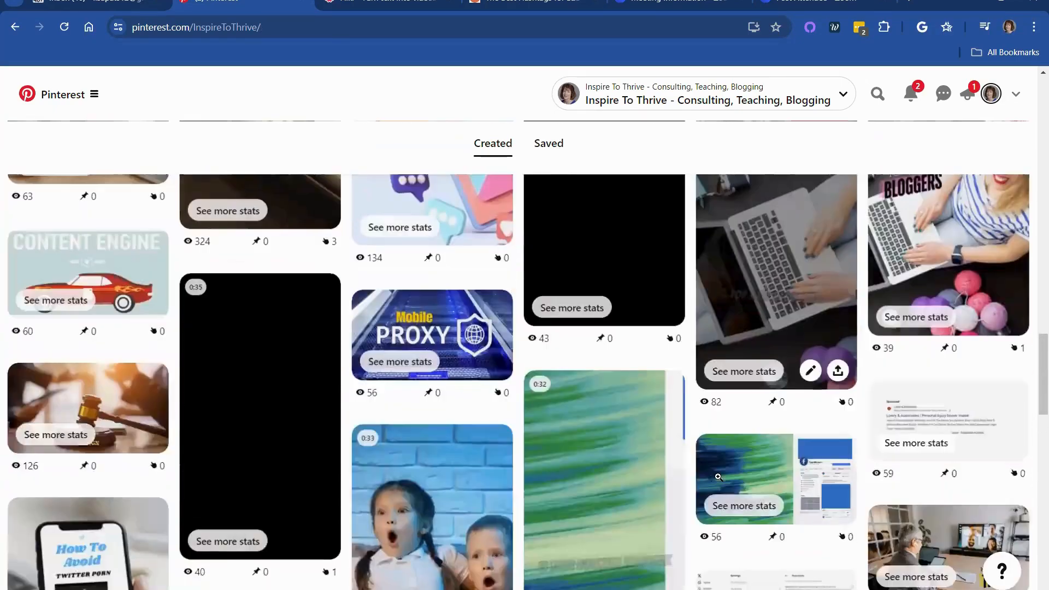
pyautogui.scroll(-10, 719, 476)
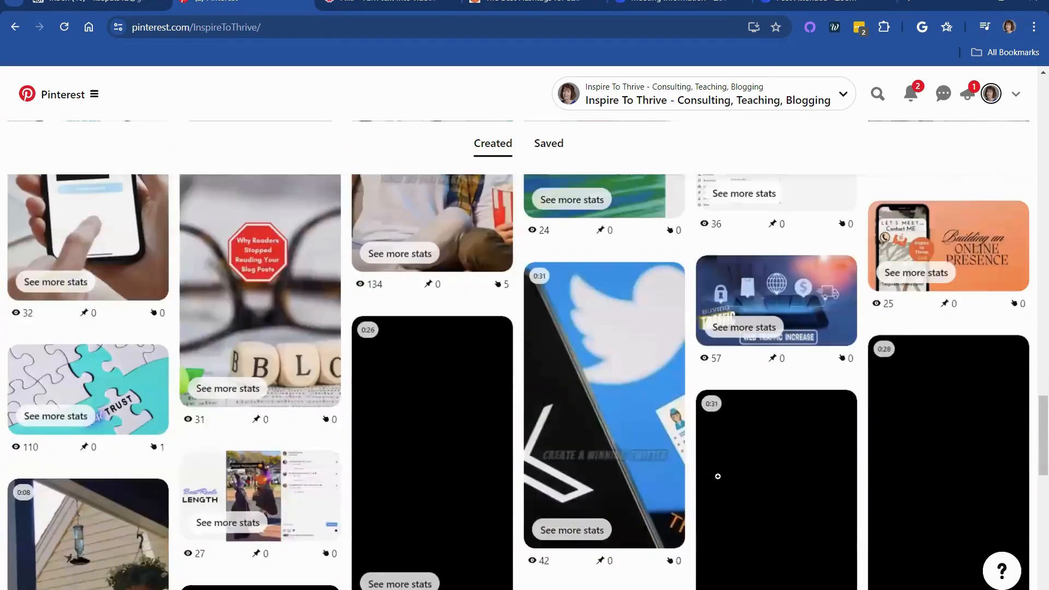
pyautogui.scroll(-10, 718, 476)
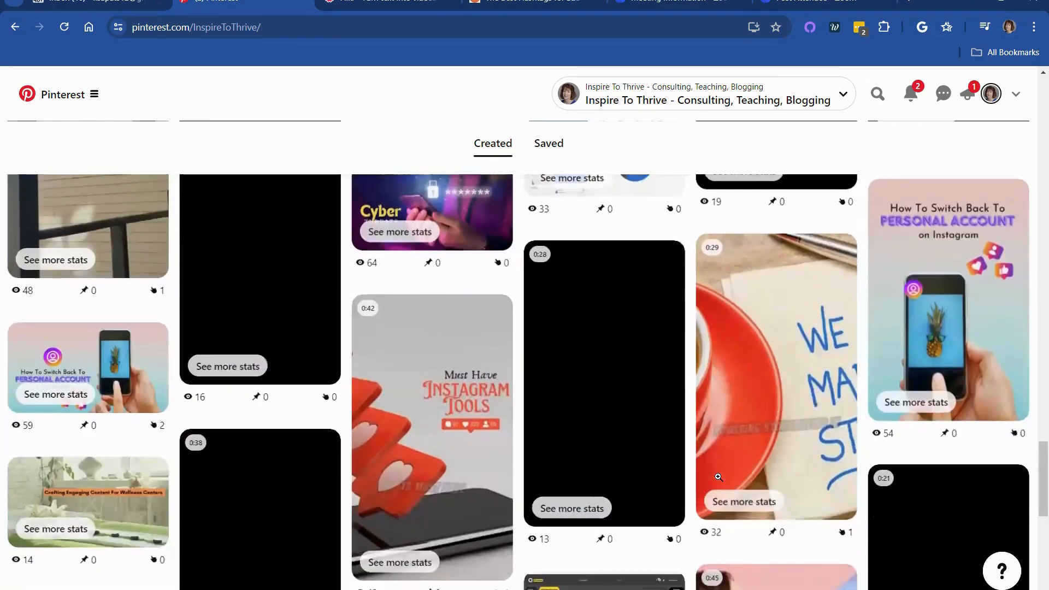
pyautogui.scroll(-9, 719, 476)
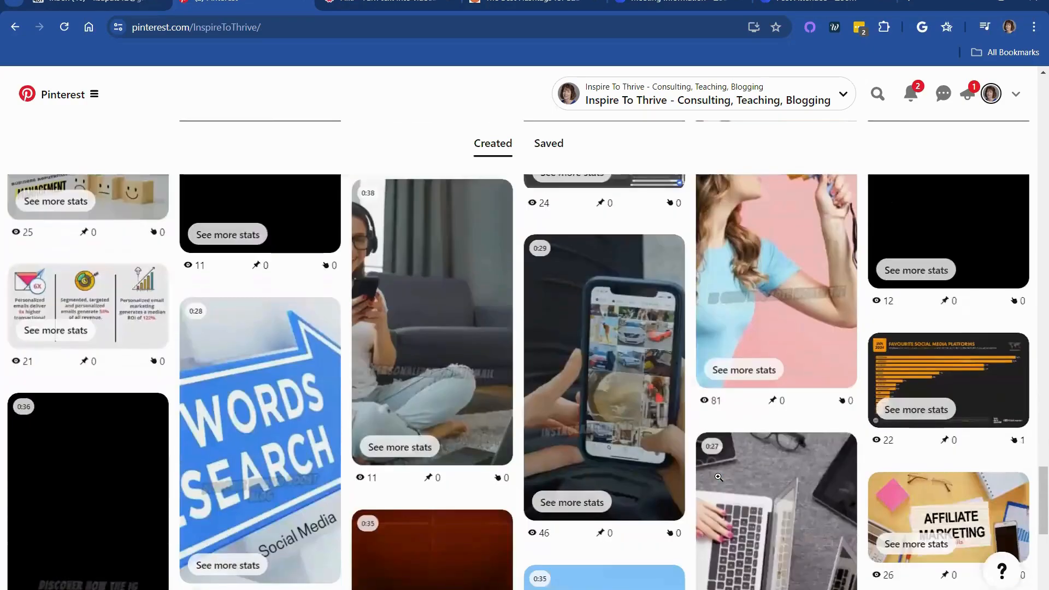
pyautogui.scroll(-10, 718, 477)
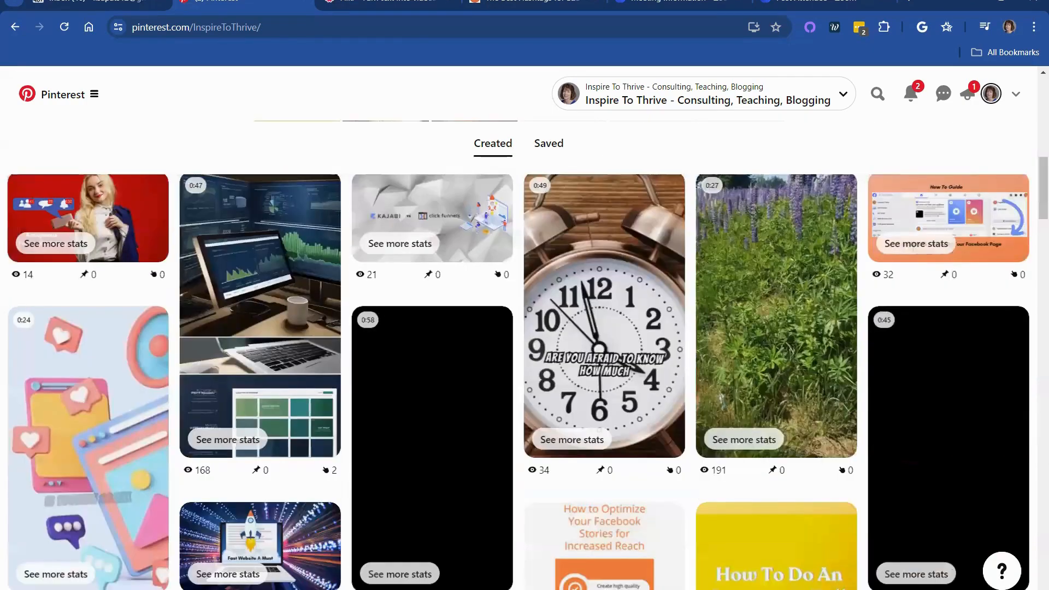
# Switch back to Fliki and check the progress of the video export.
pyautogui.click(415, 4)
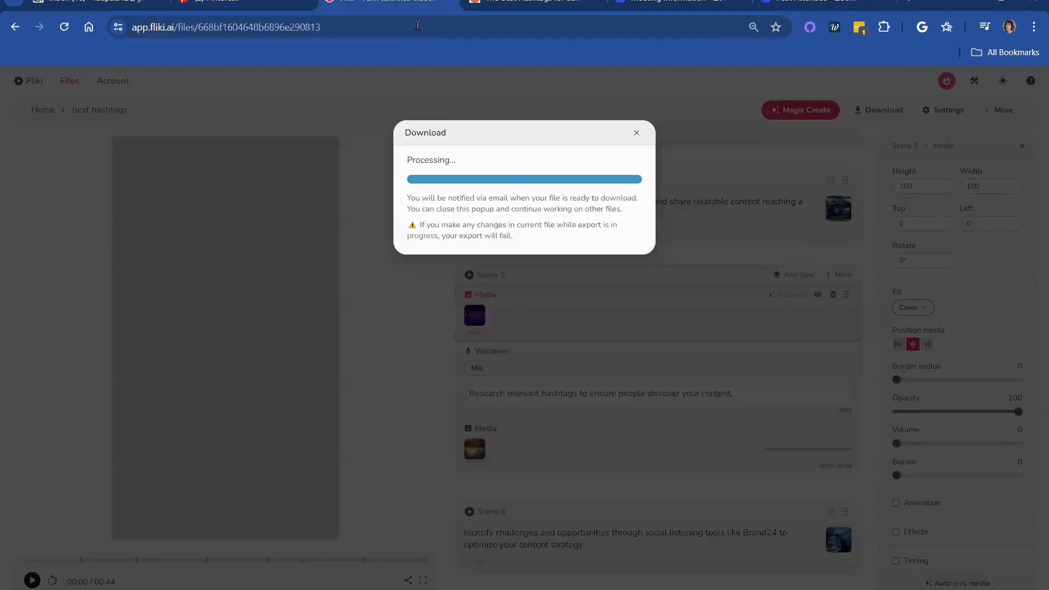